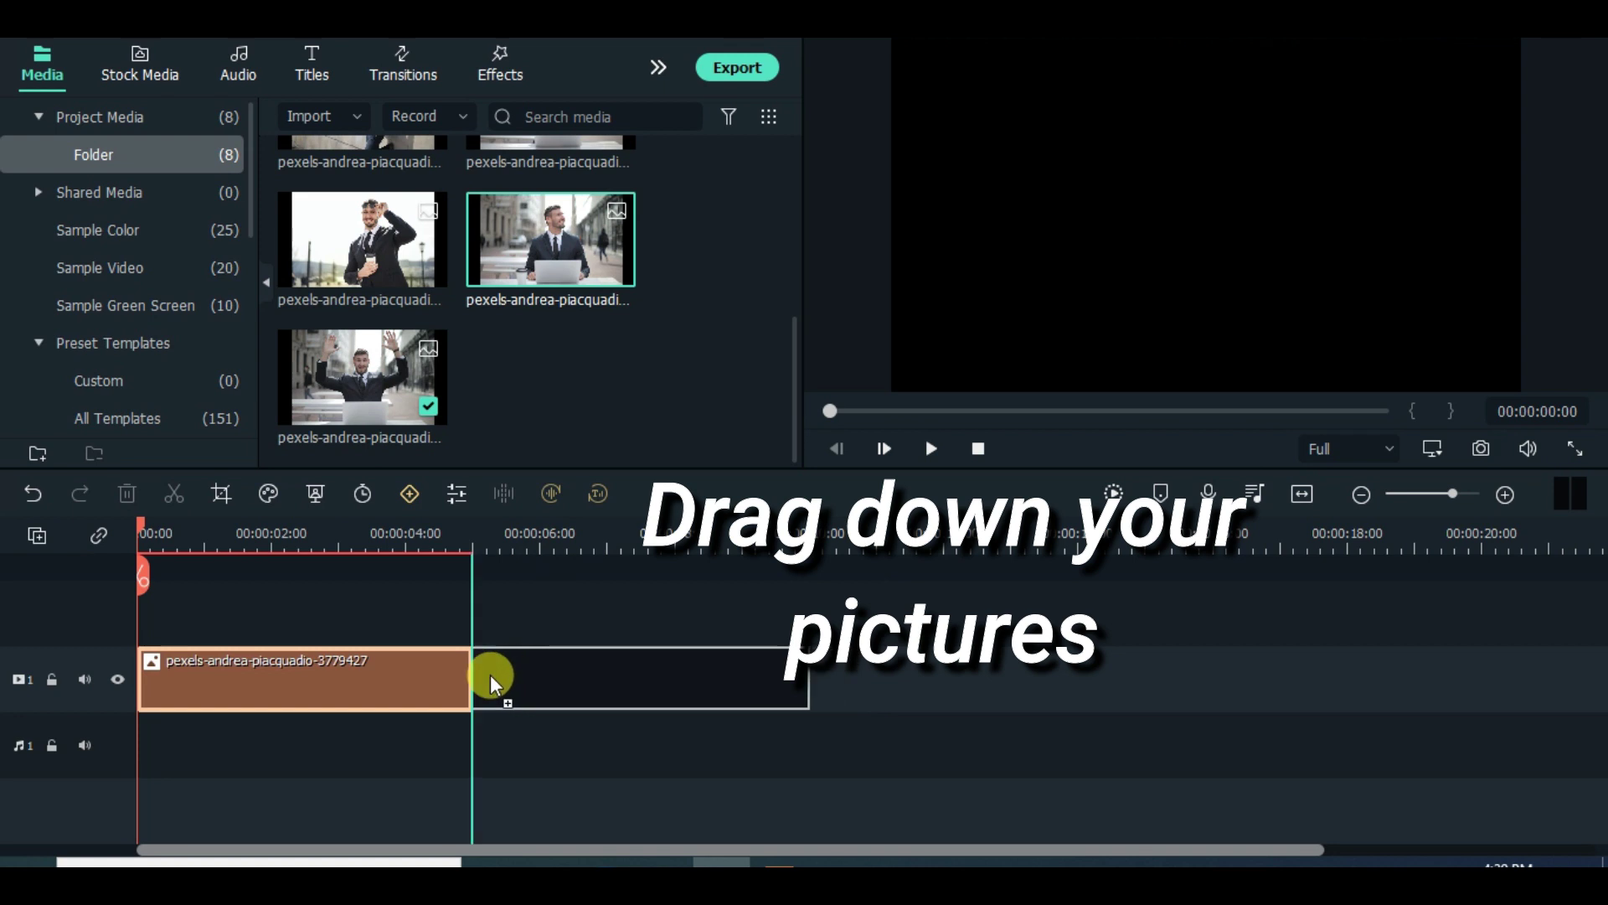
- Add the business-man pictures to the video track as eight clips
drag(368, 243, 691, 541)
drag(794, 431, 793, 340)
drag(578, 299, 578, 675)
drag(334, 301, 712, 675)
drag(793, 314, 794, 254)
drag(576, 303, 806, 673)
drag(353, 295, 932, 670)
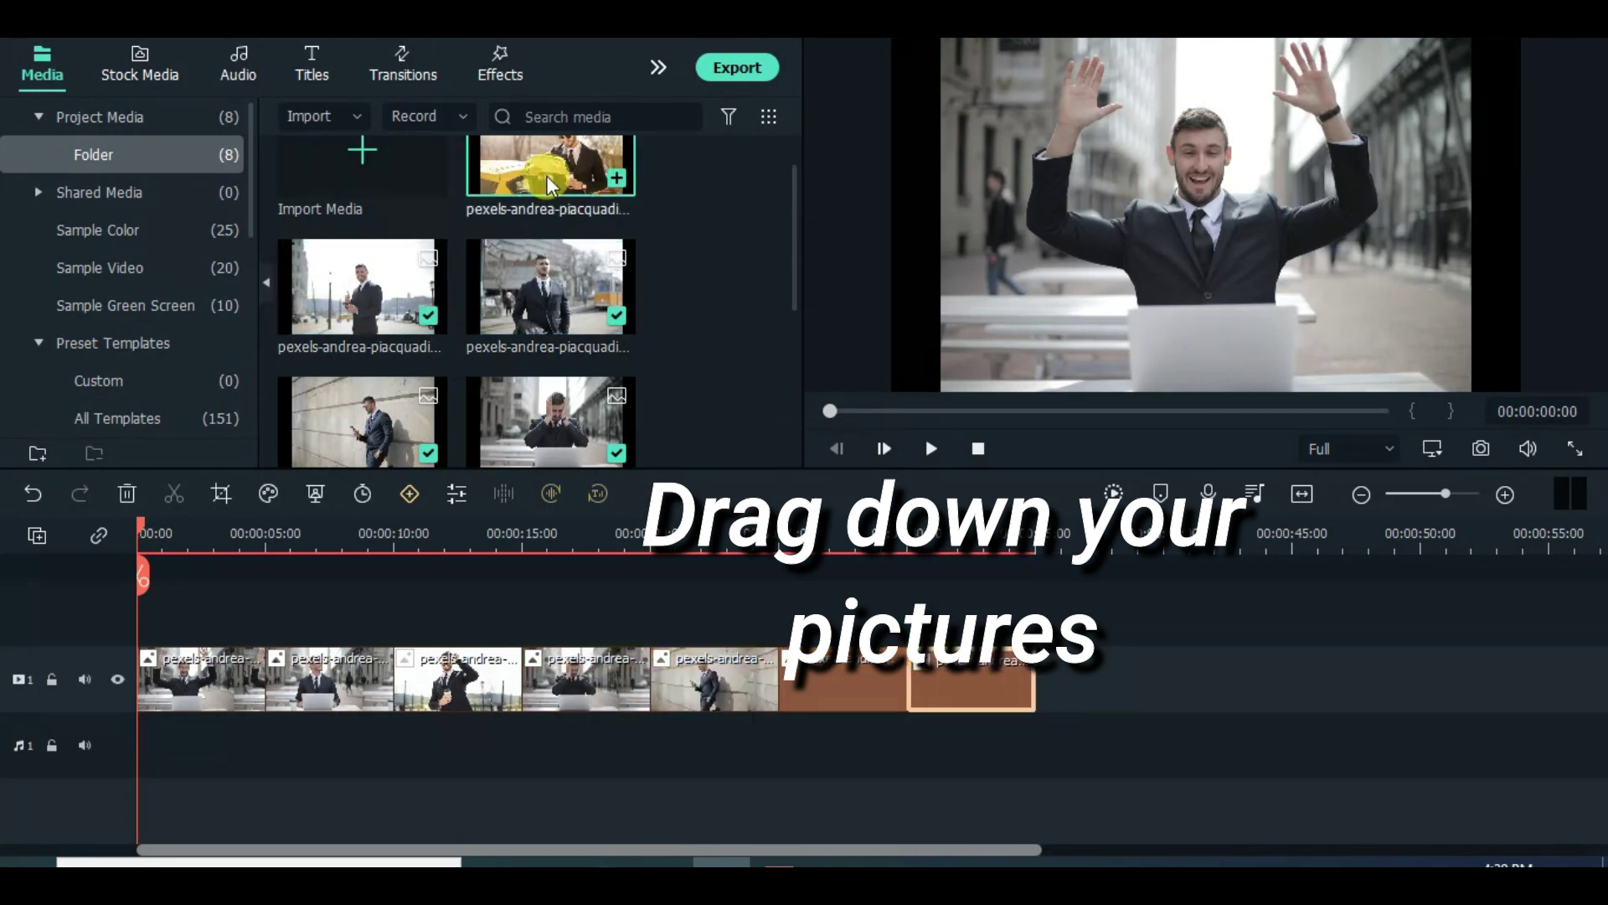
drag(553, 171, 1073, 685)
- Crop the first picture to fit, then paste that crop effect onto every clip
click(198, 672)
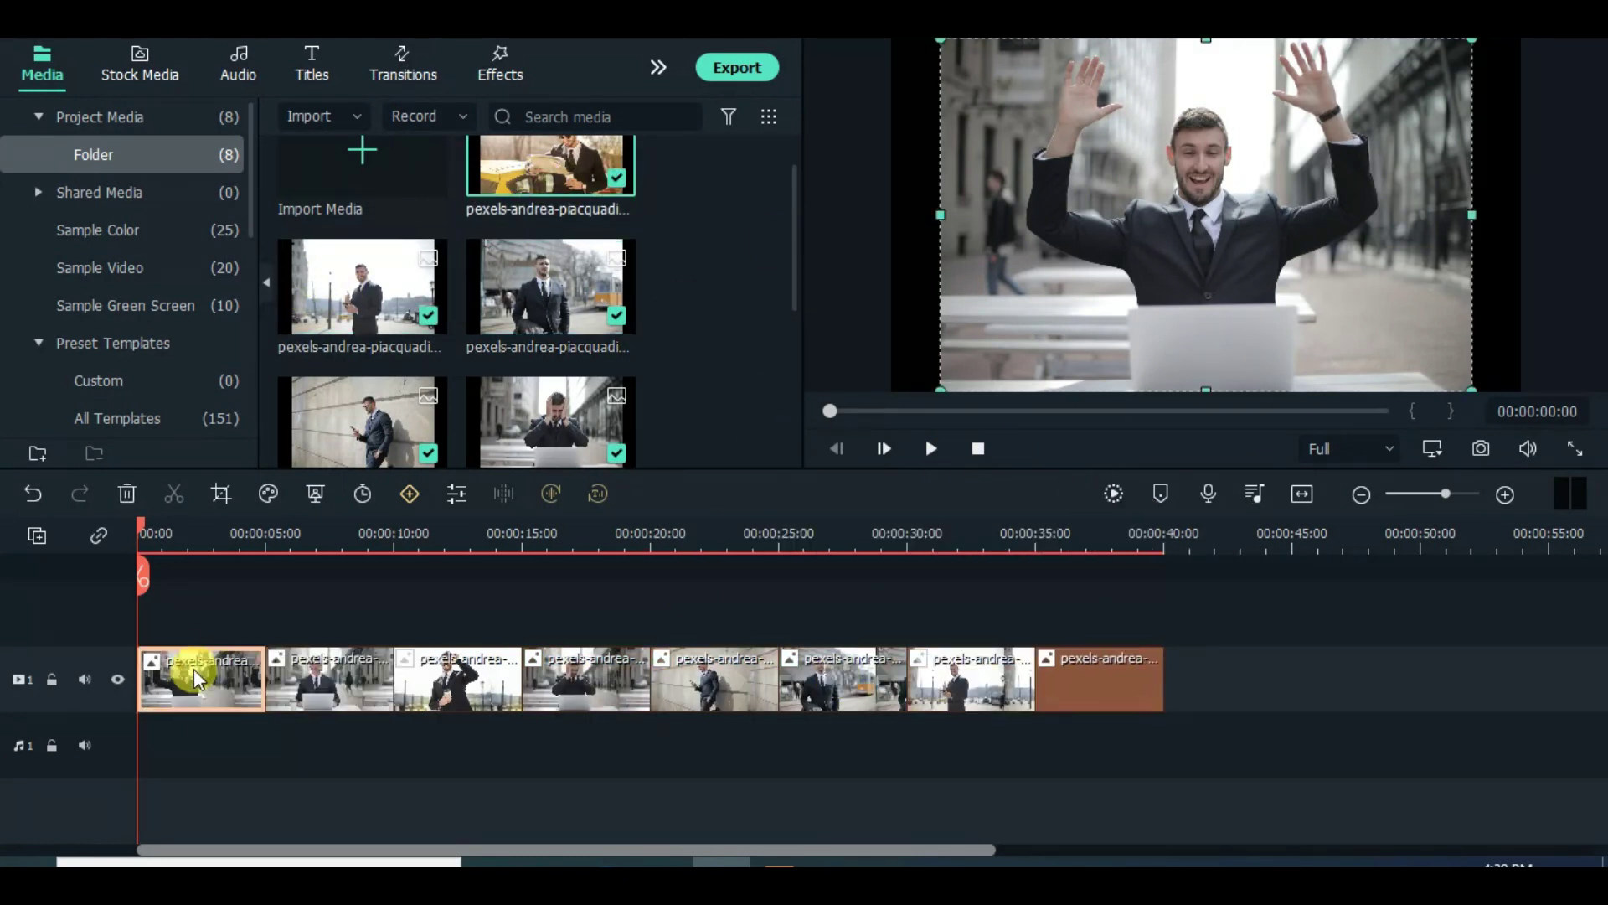
right_click(202, 675)
click(314, 350)
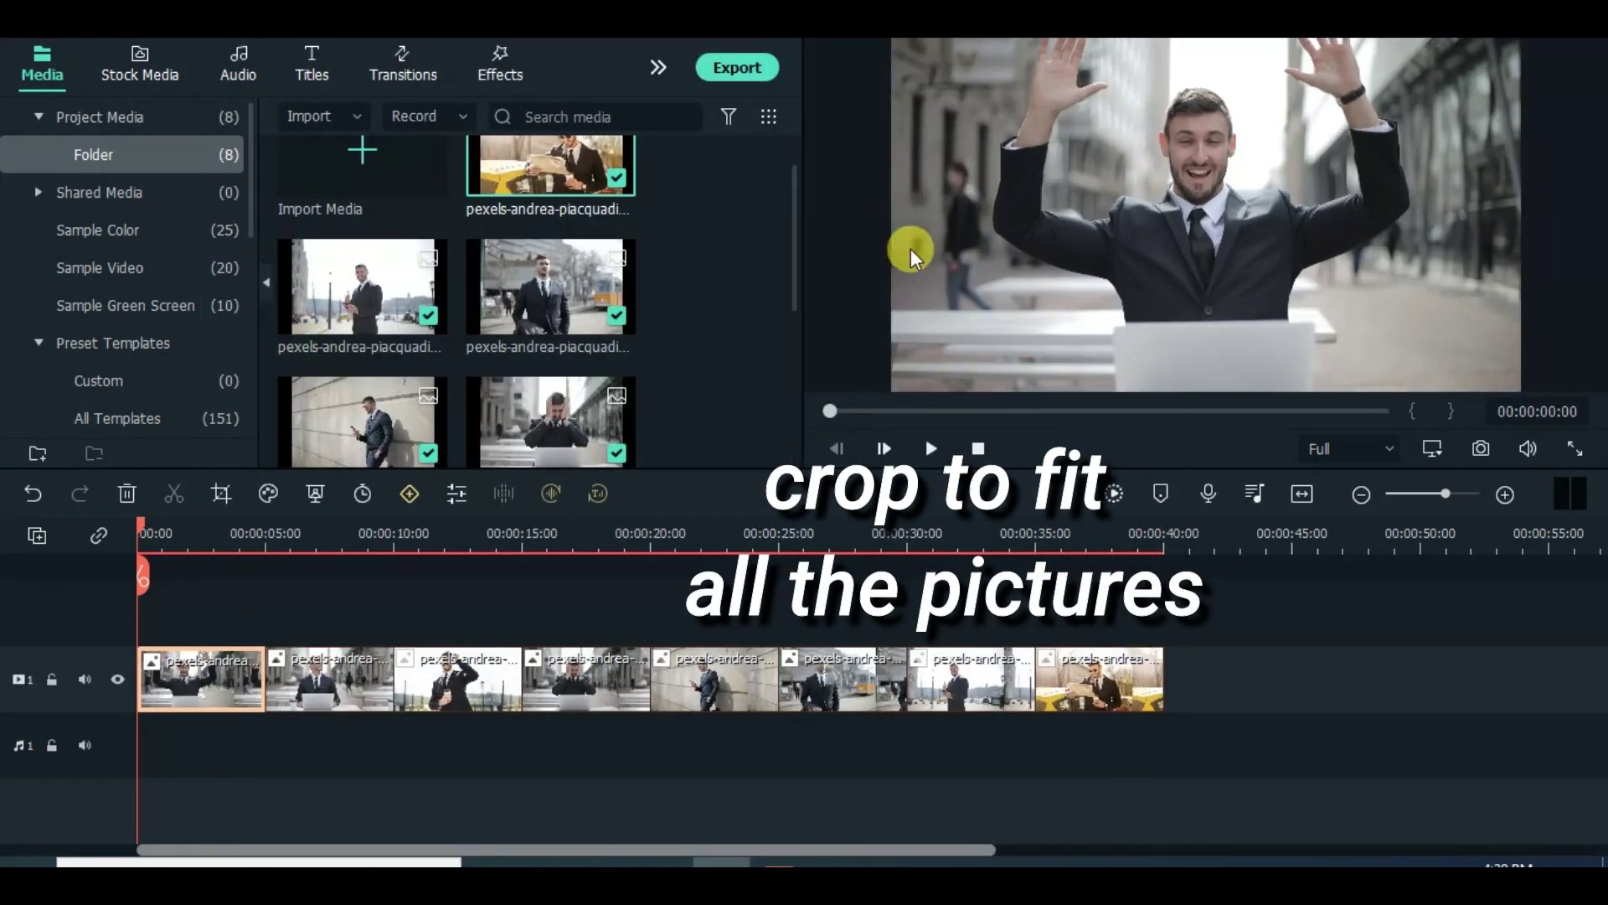
right_click(241, 688)
click(323, 610)
drag(308, 588, 1173, 710)
right_click(616, 685)
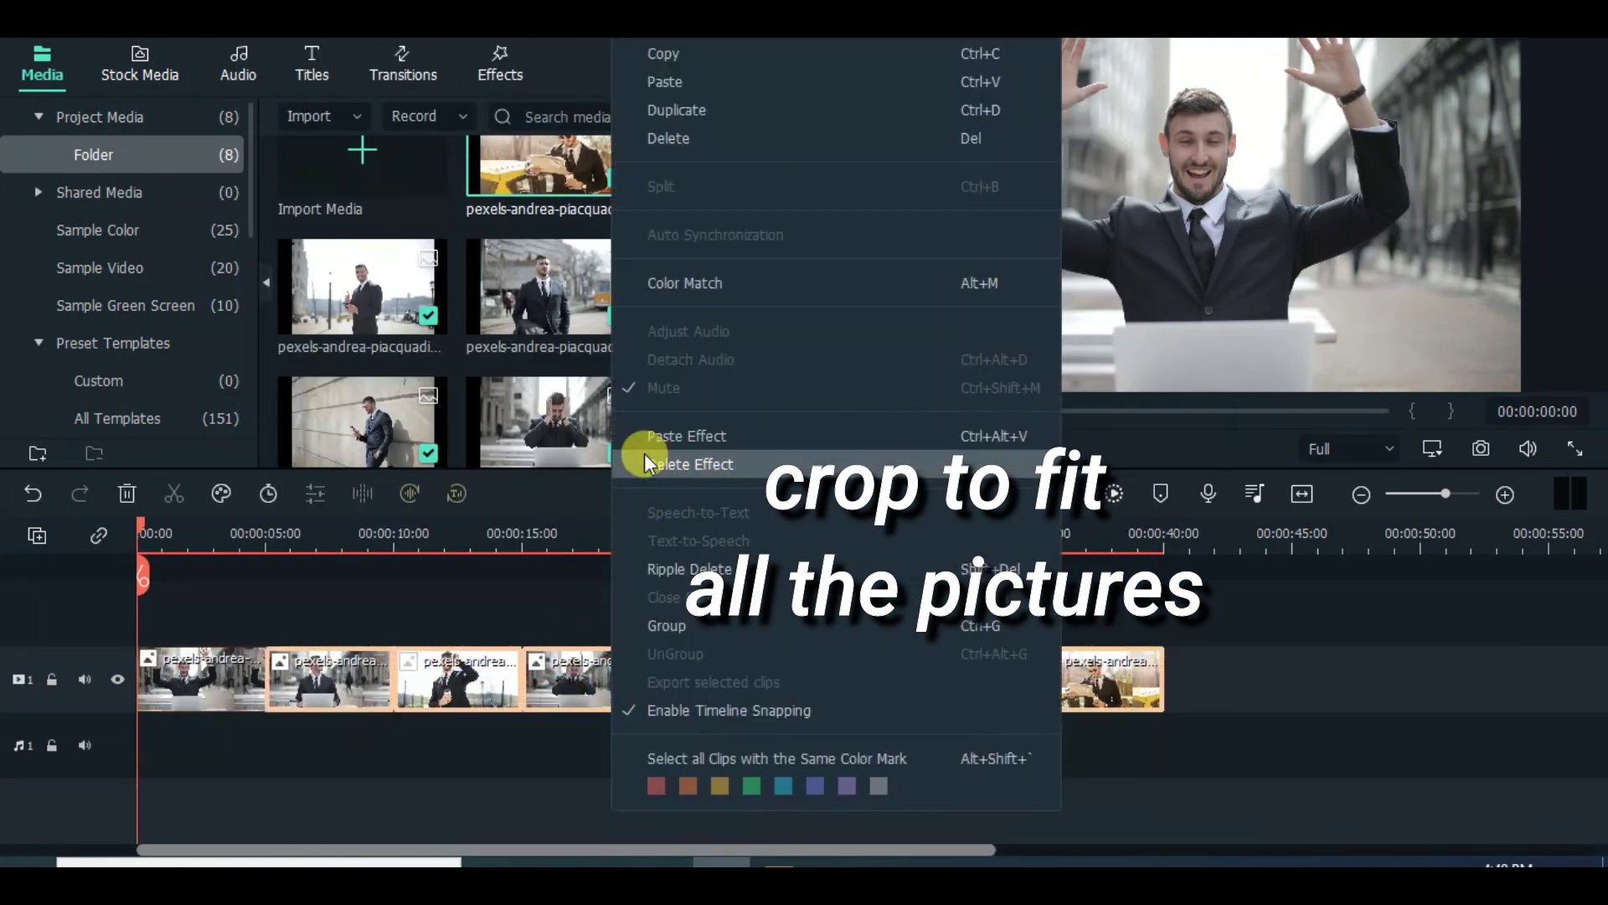
click(716, 437)
- Delete the third picture clip and bring up the Effects library search
drag(142, 533, 80, 537)
double_click(344, 680)
click(764, 445)
click(127, 493)
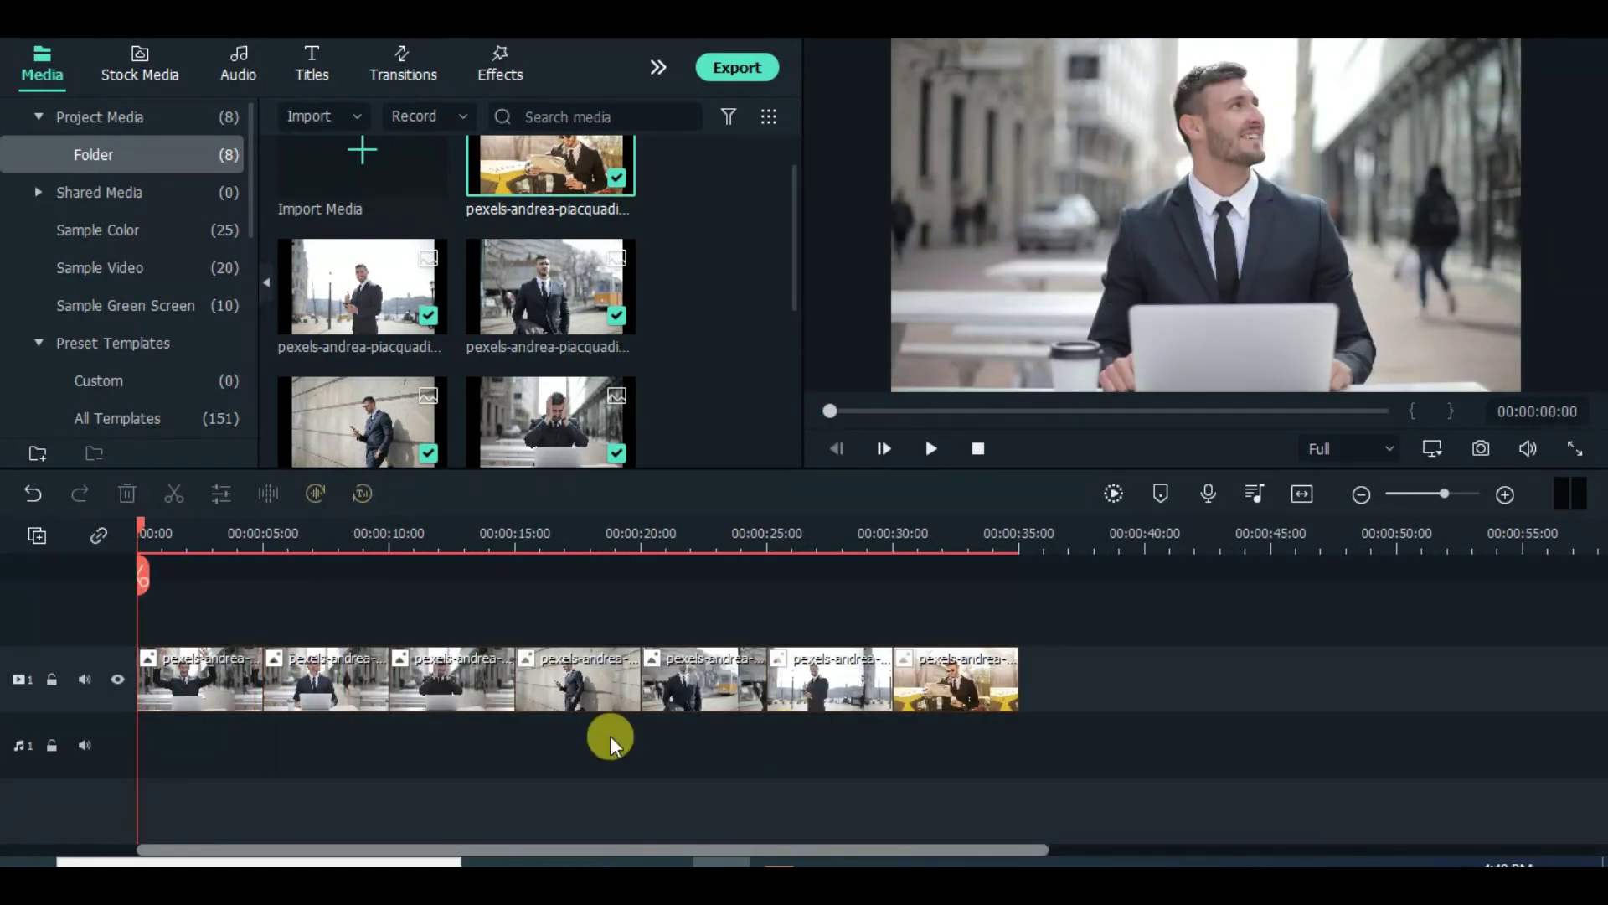
click(500, 65)
click(345, 115)
- Search 'horror' and lay Horror Film Filter Pack Overlay 04 on a new track across all pictures
text(horror)
drag(497, 201, 995, 691)
drag(832, 687, 853, 677)
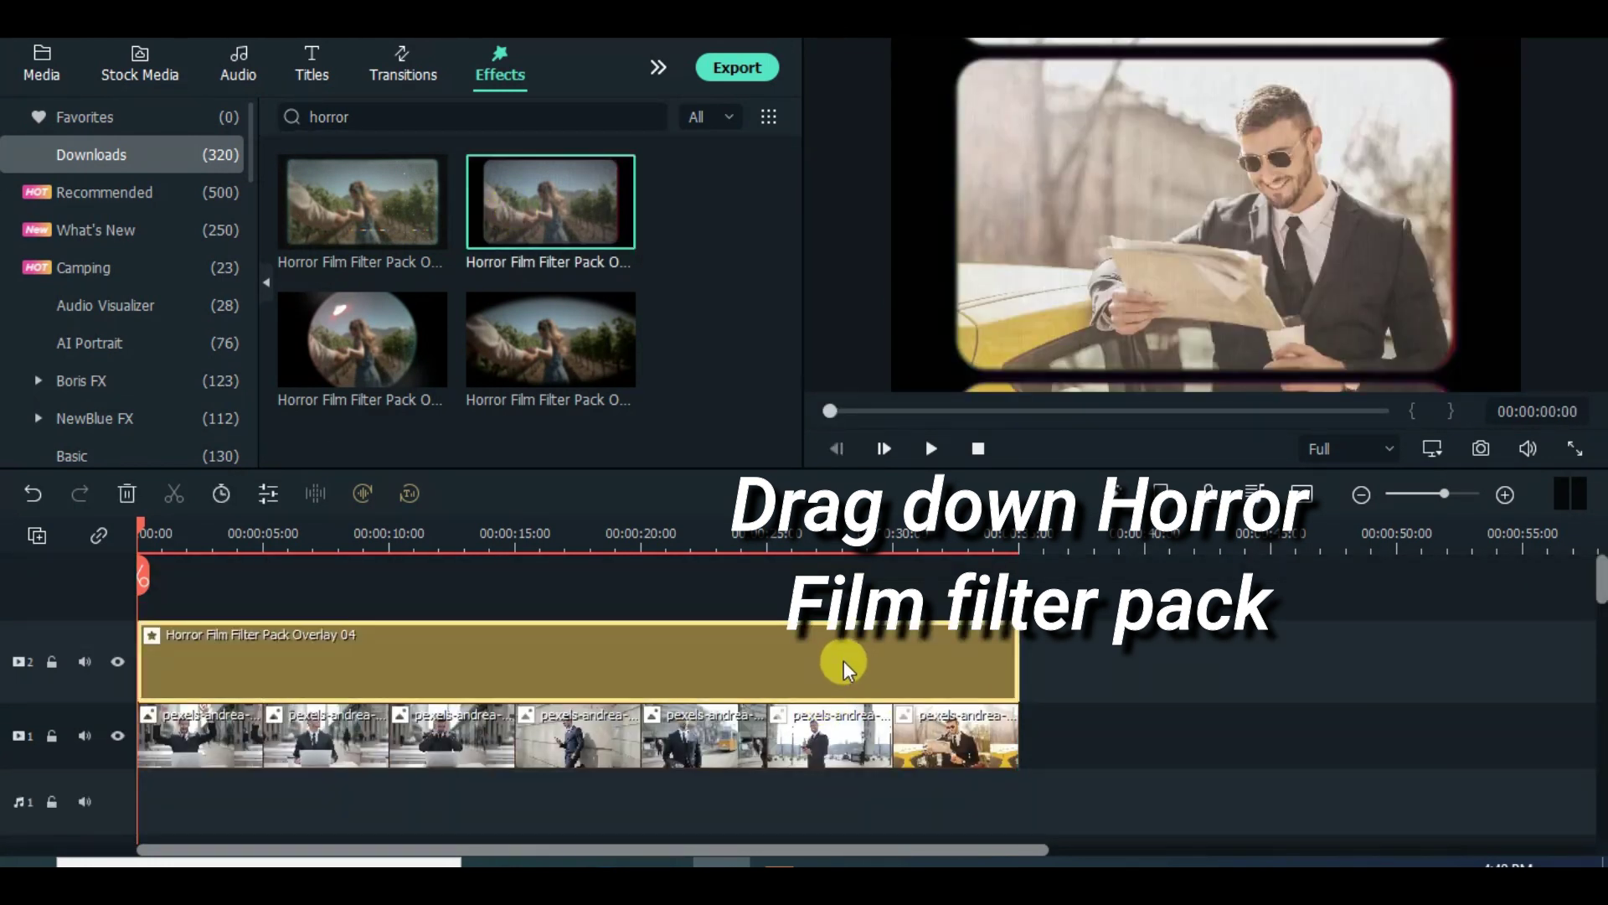
- Return to the project media and open the first picture's image settings
drag(143, 536, 176, 536)
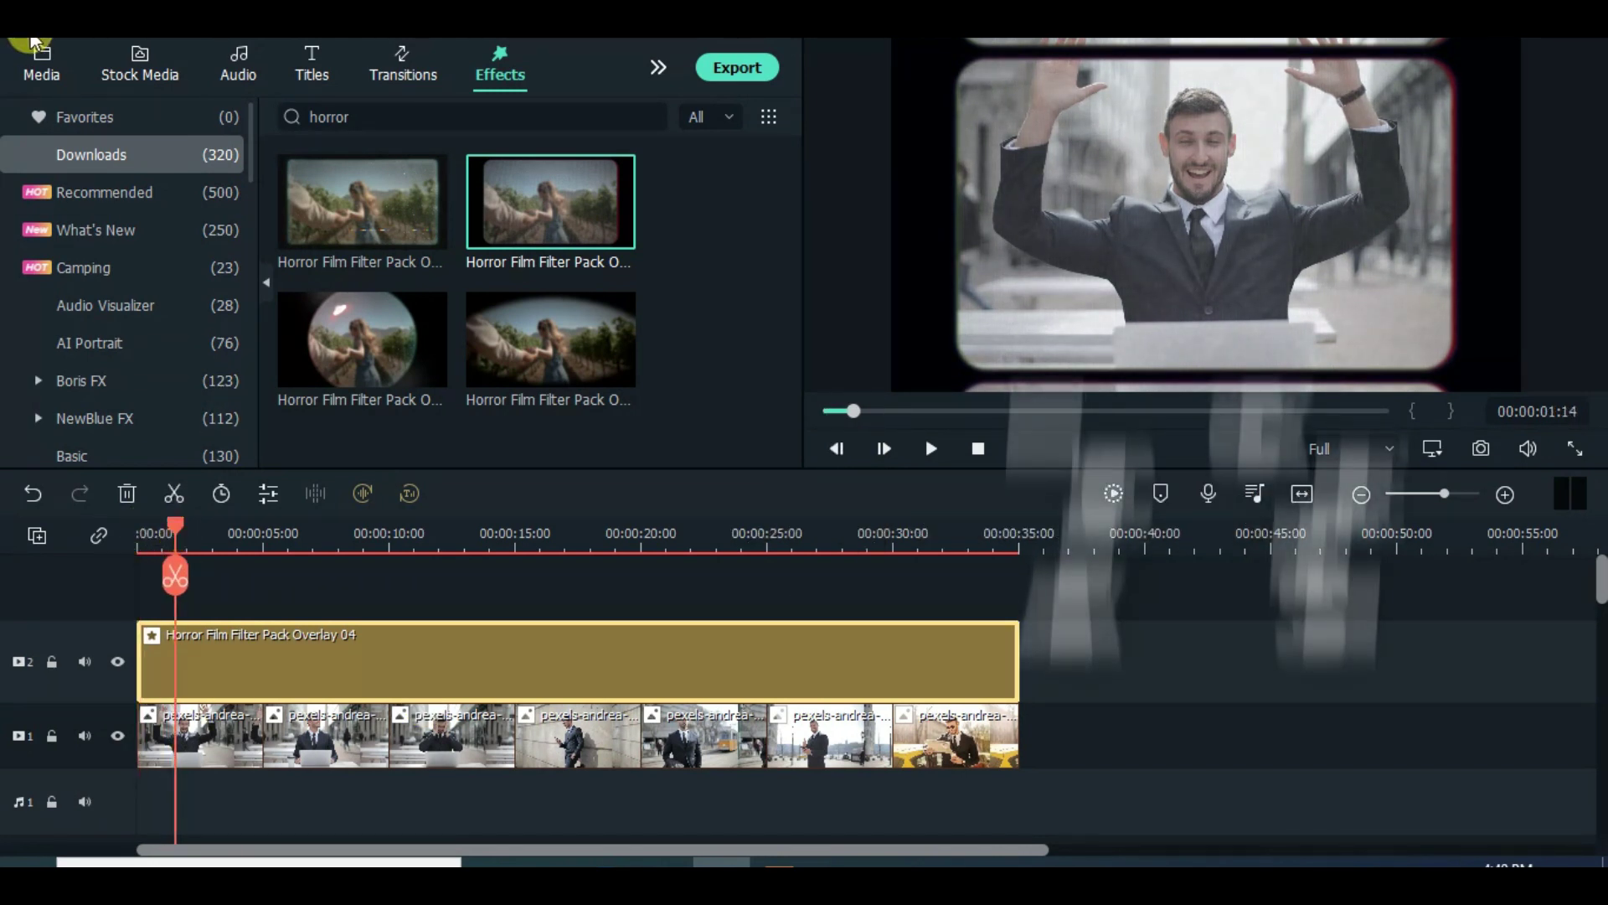
click(33, 42)
drag(783, 222, 757, 405)
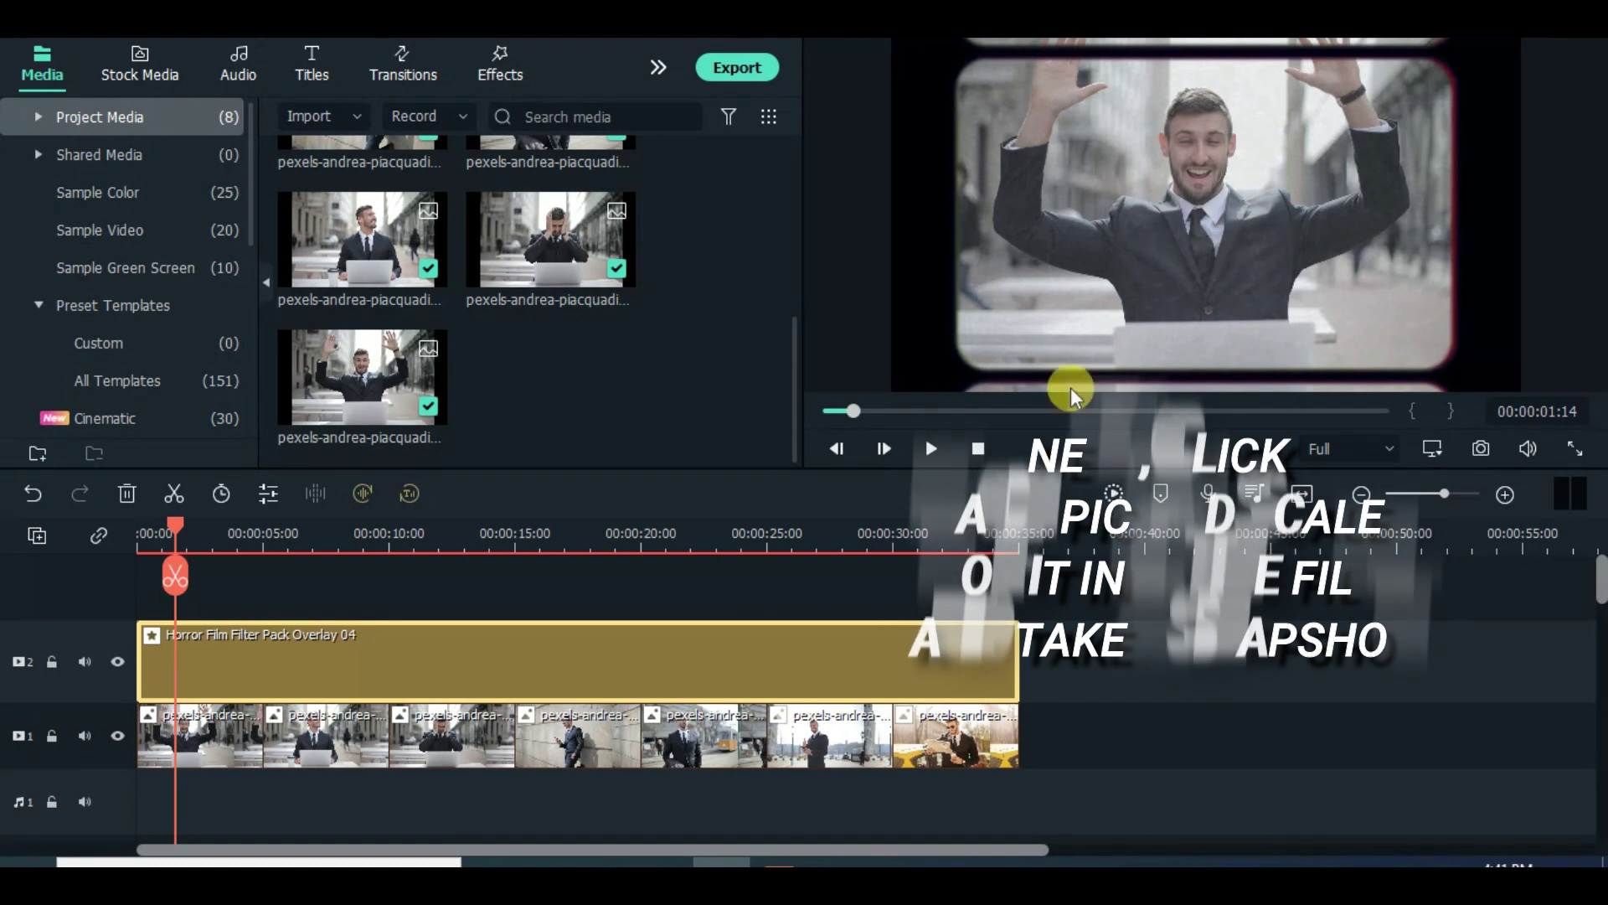
double_click(214, 739)
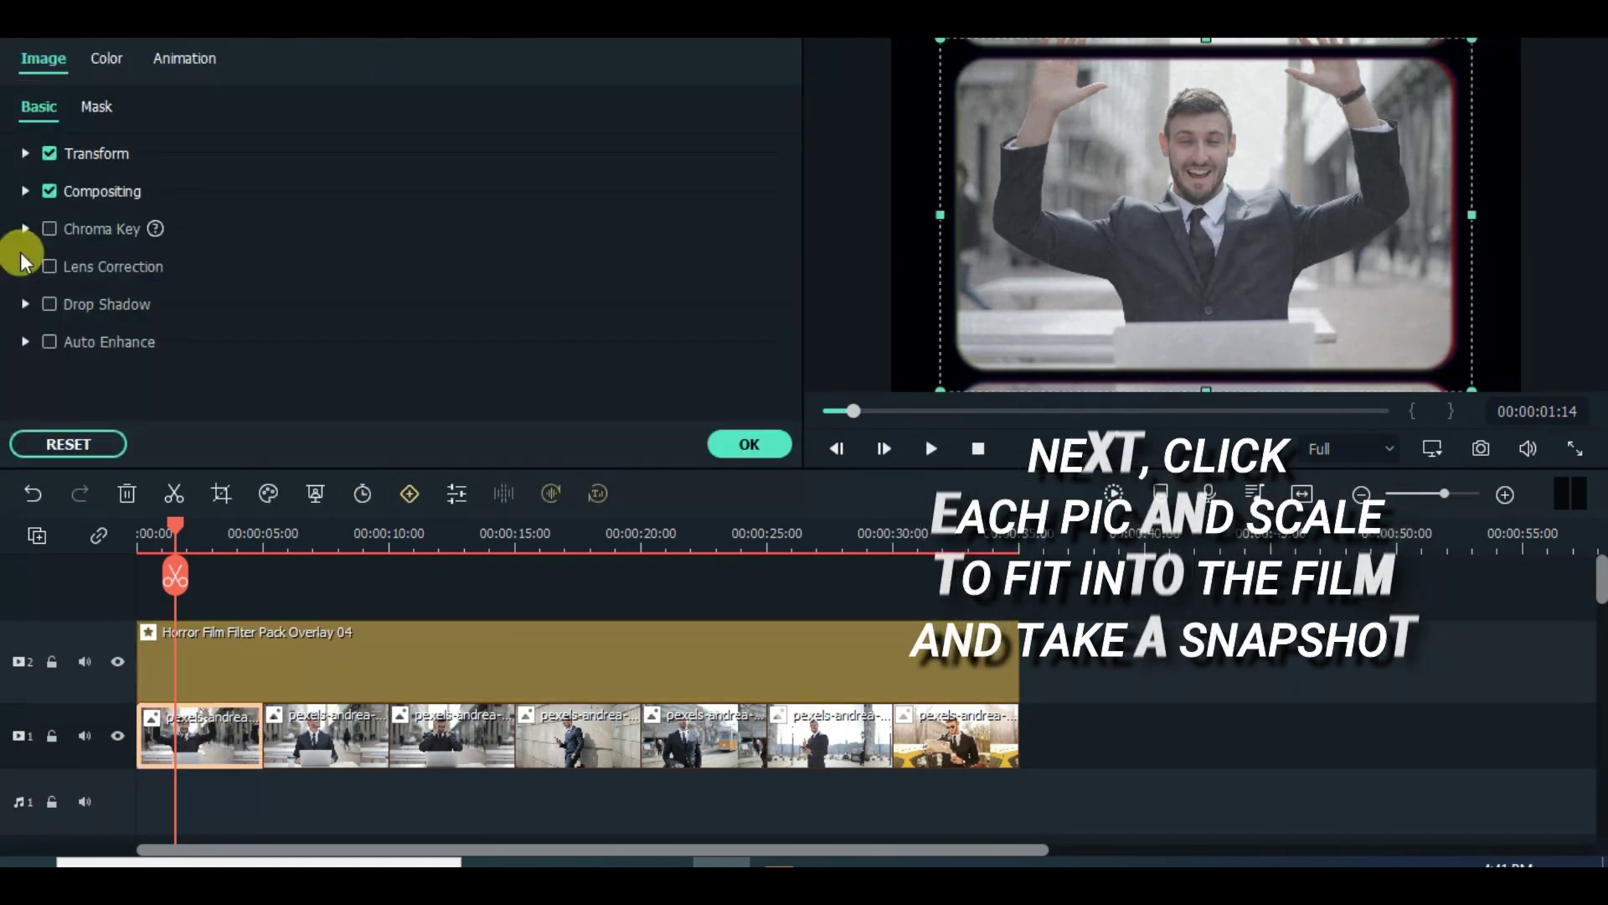
- Scale the first picture down inside the film frame and save it as Snapshot_18
click(25, 155)
drag(348, 300, 345, 300)
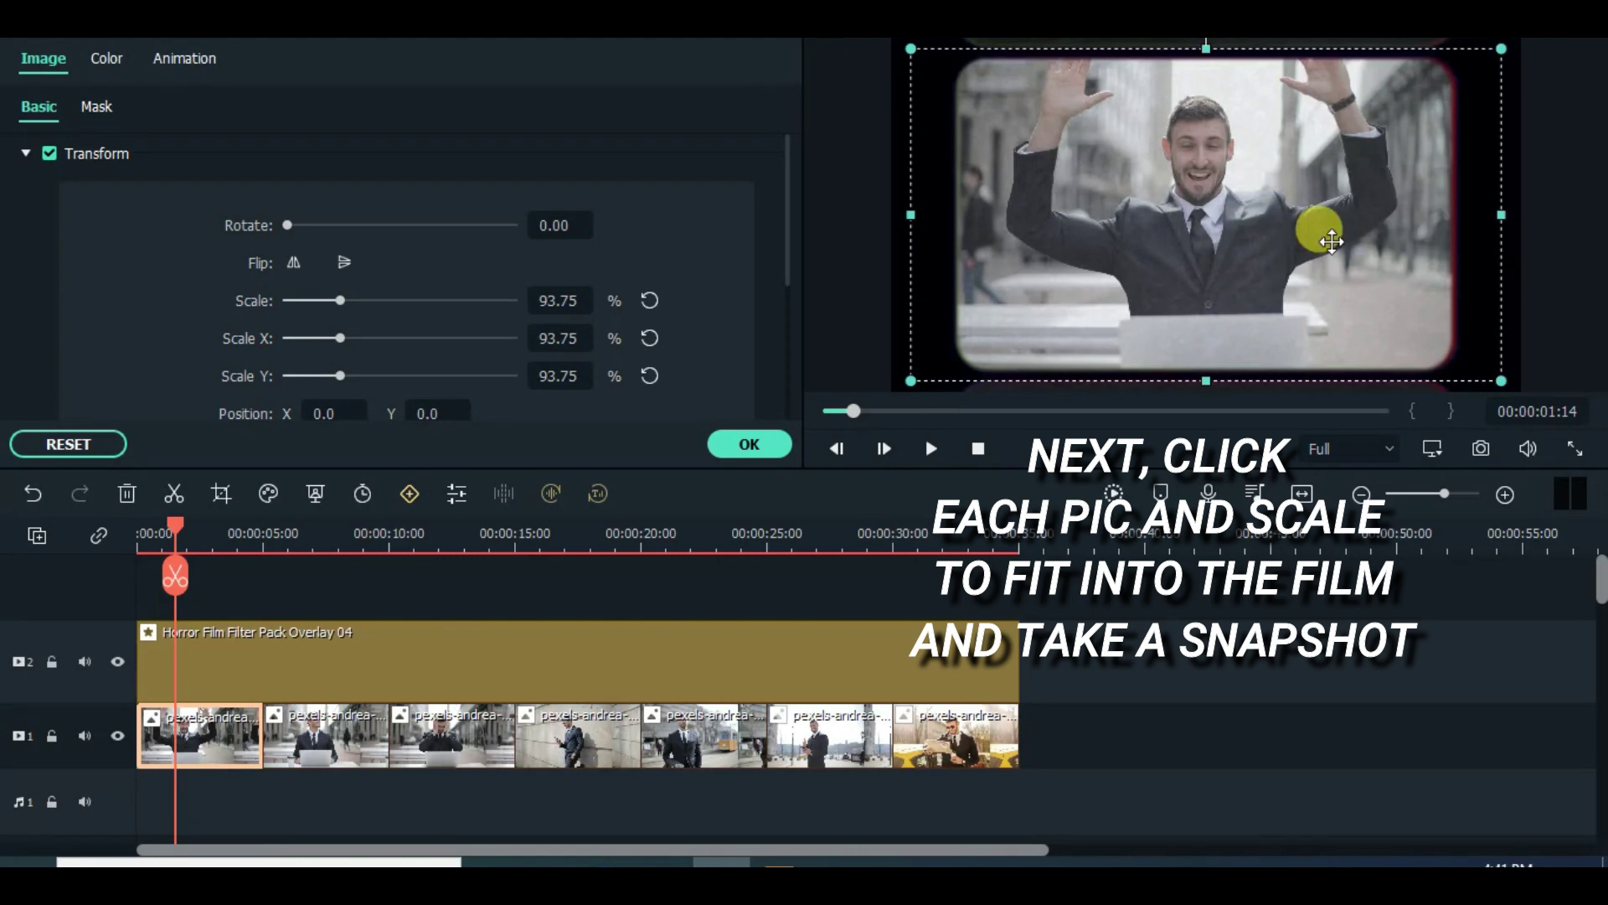
click(1481, 448)
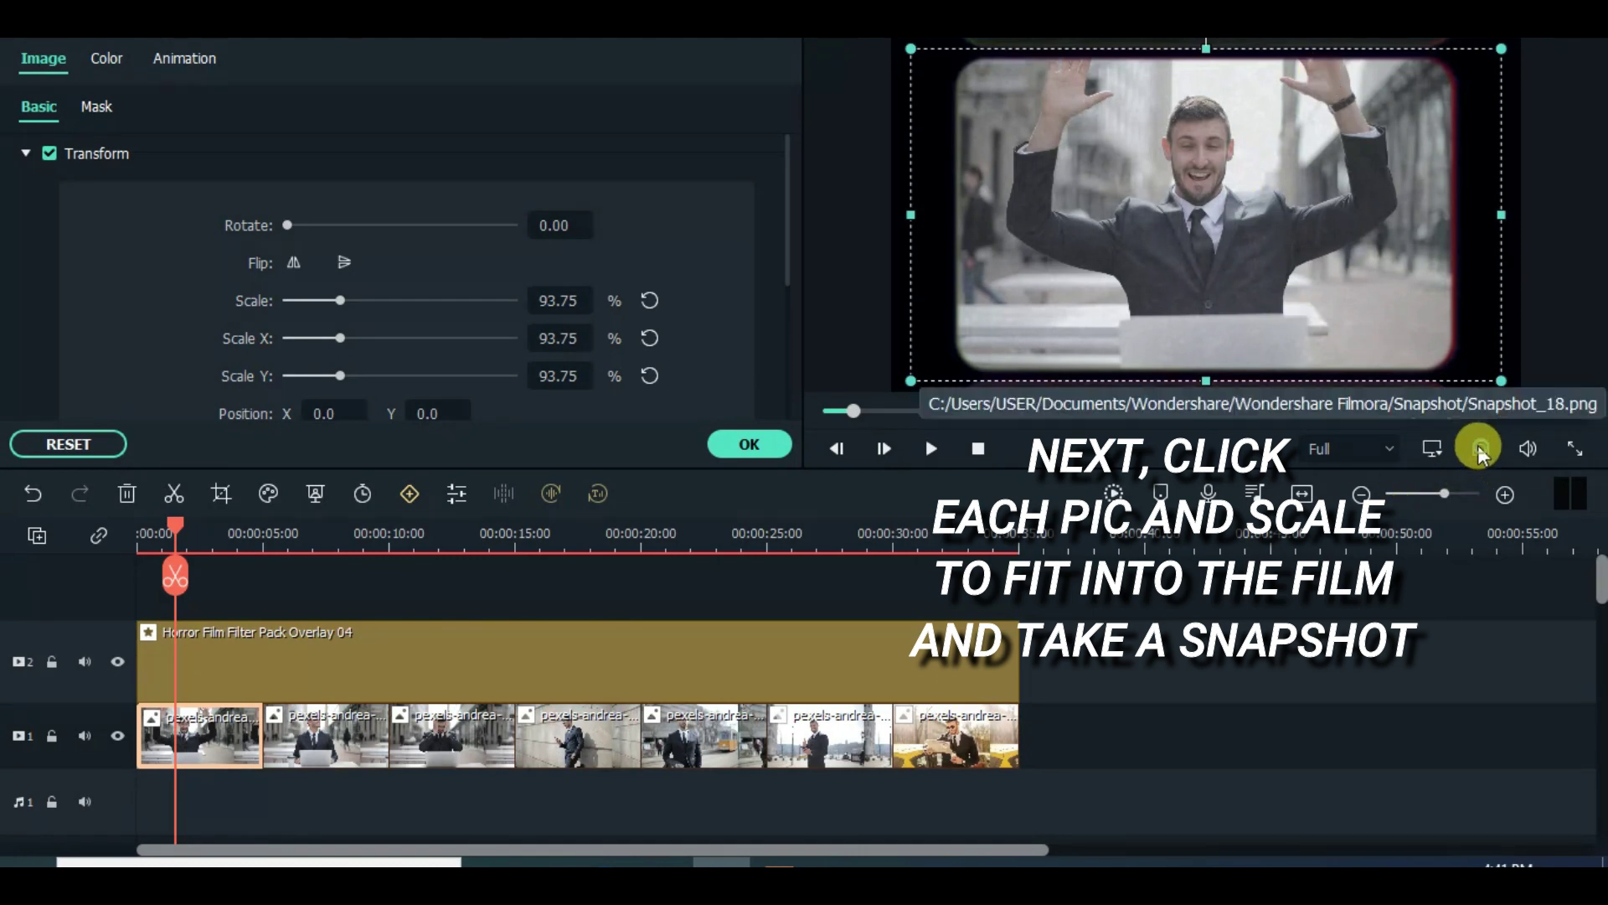
click(749, 444)
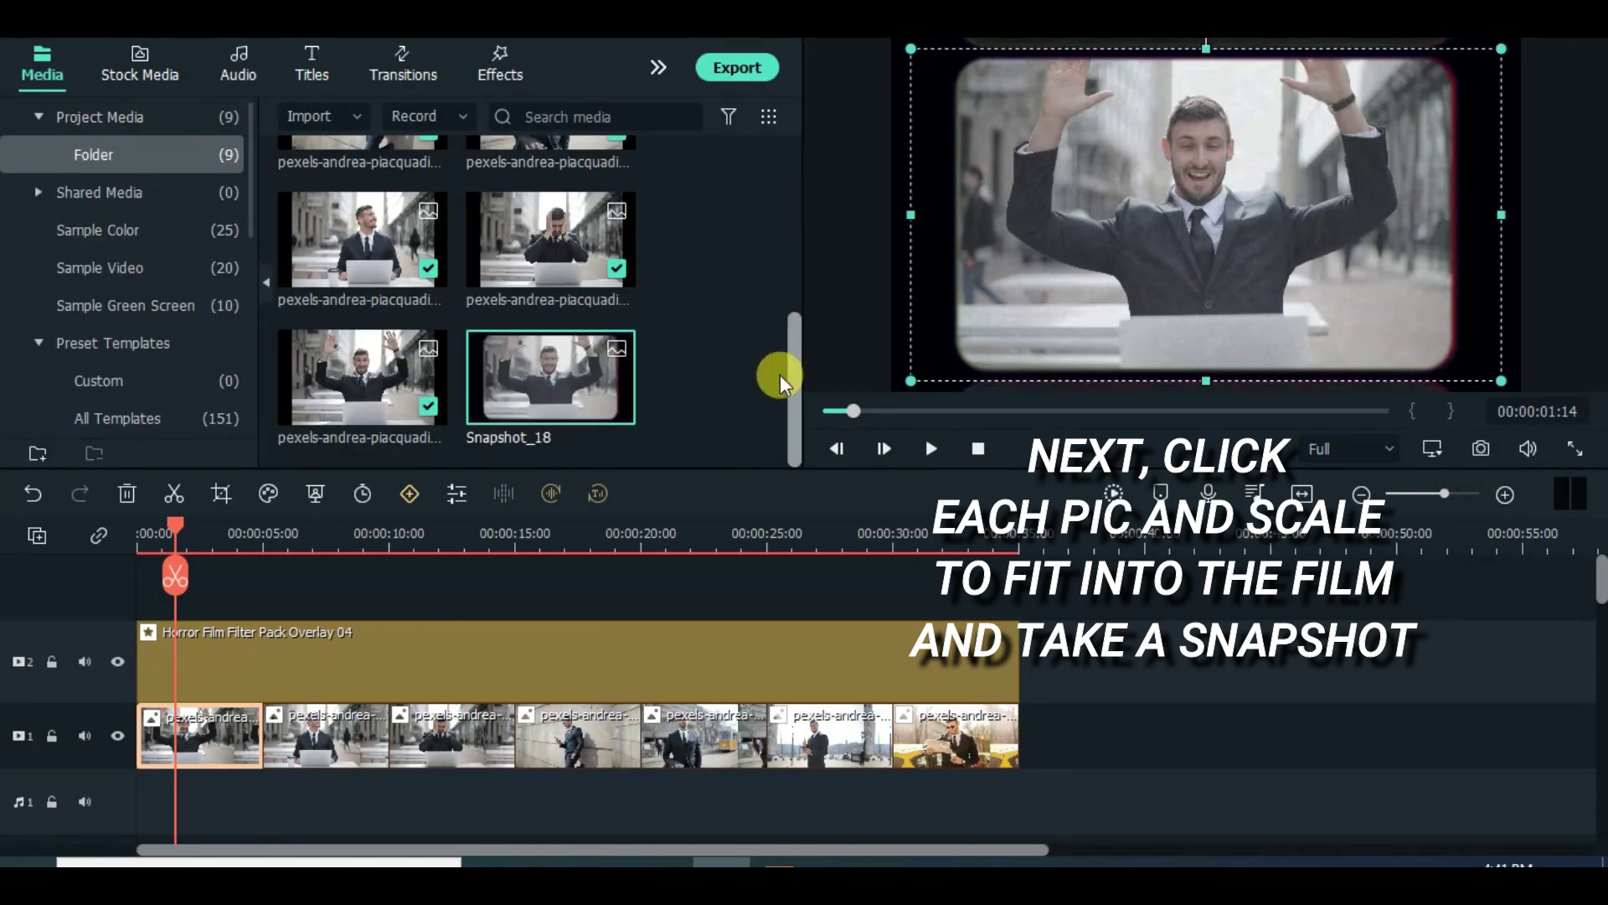
- Scale the second picture to 91.67%, save Snapshot_19, then open the third picture's settings
drag(183, 525, 304, 525)
click(345, 744)
double_click(345, 744)
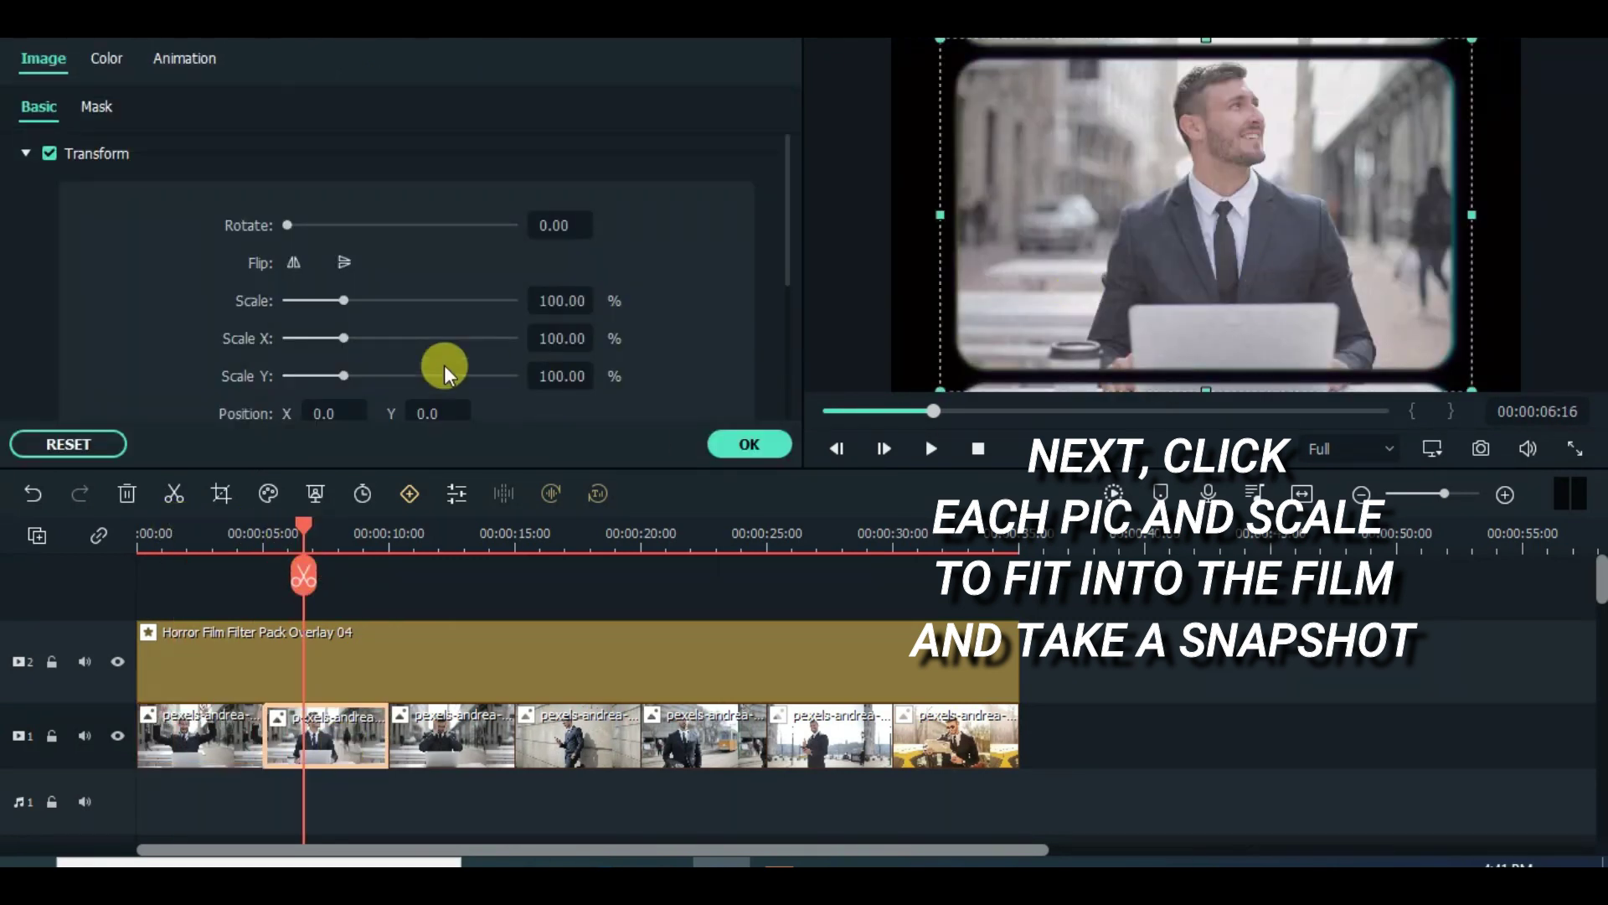
drag(349, 308, 340, 299)
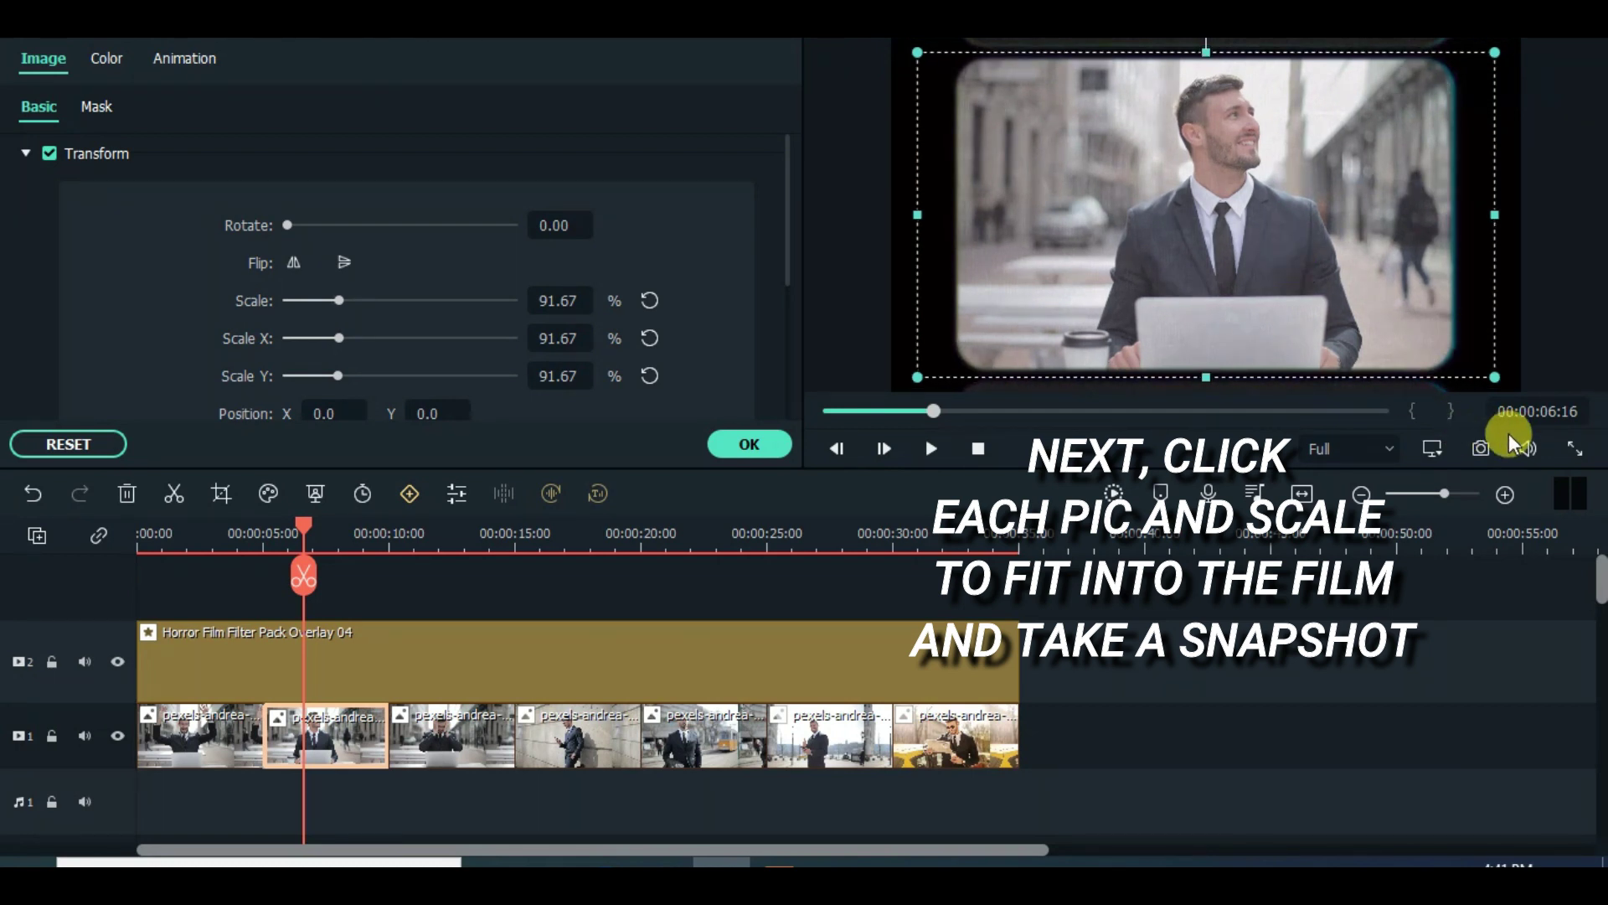
click(1481, 448)
click(787, 445)
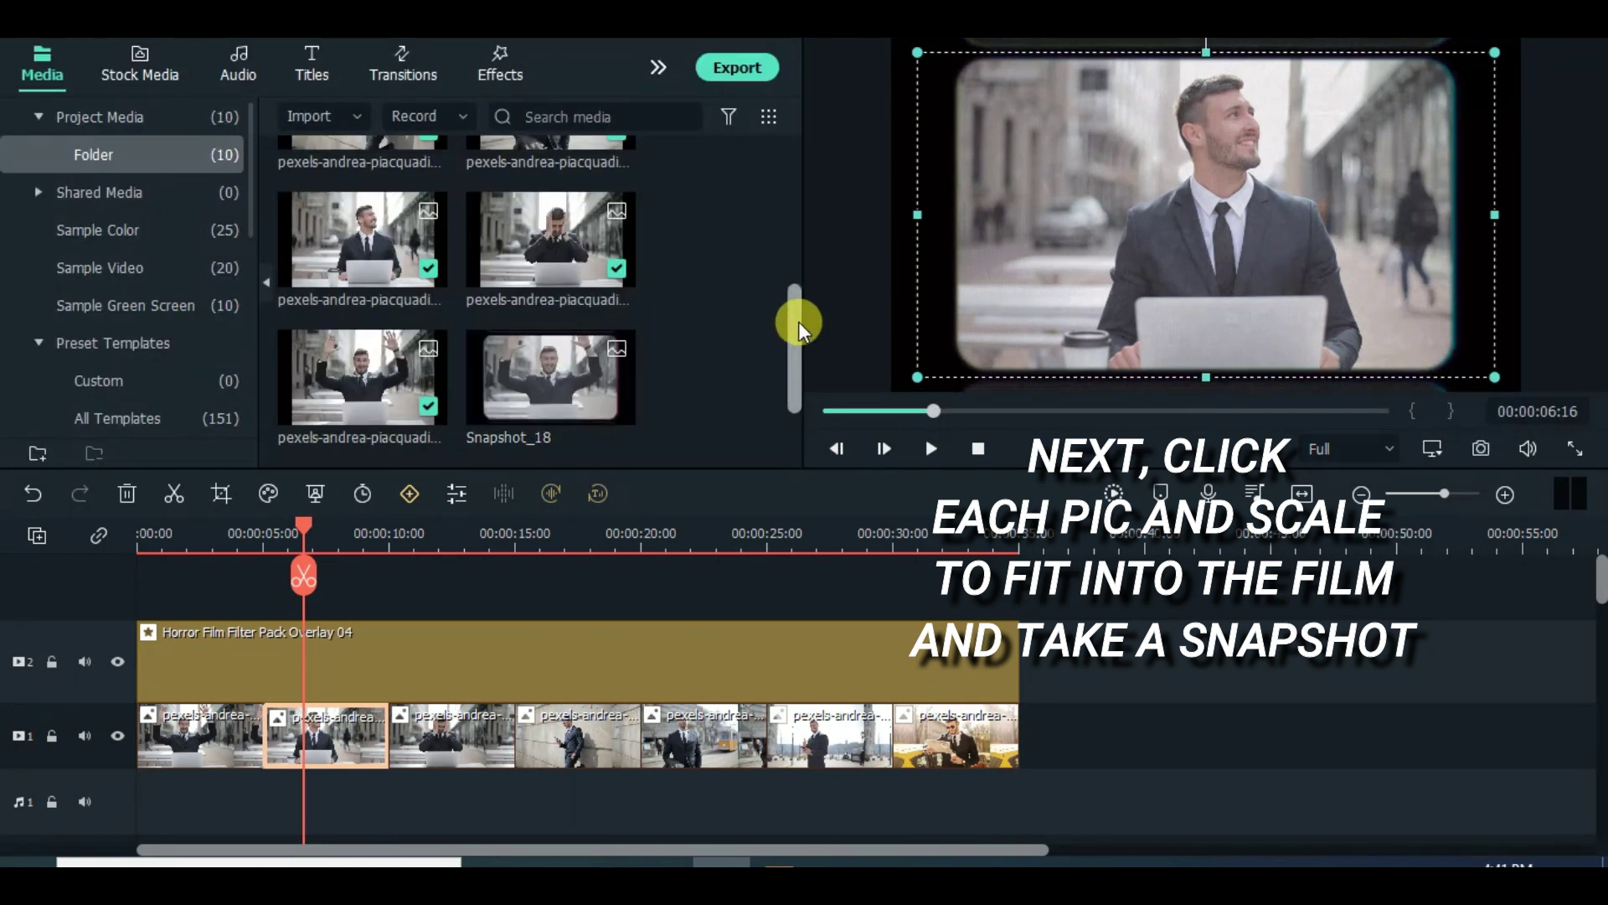
drag(307, 536, 408, 546)
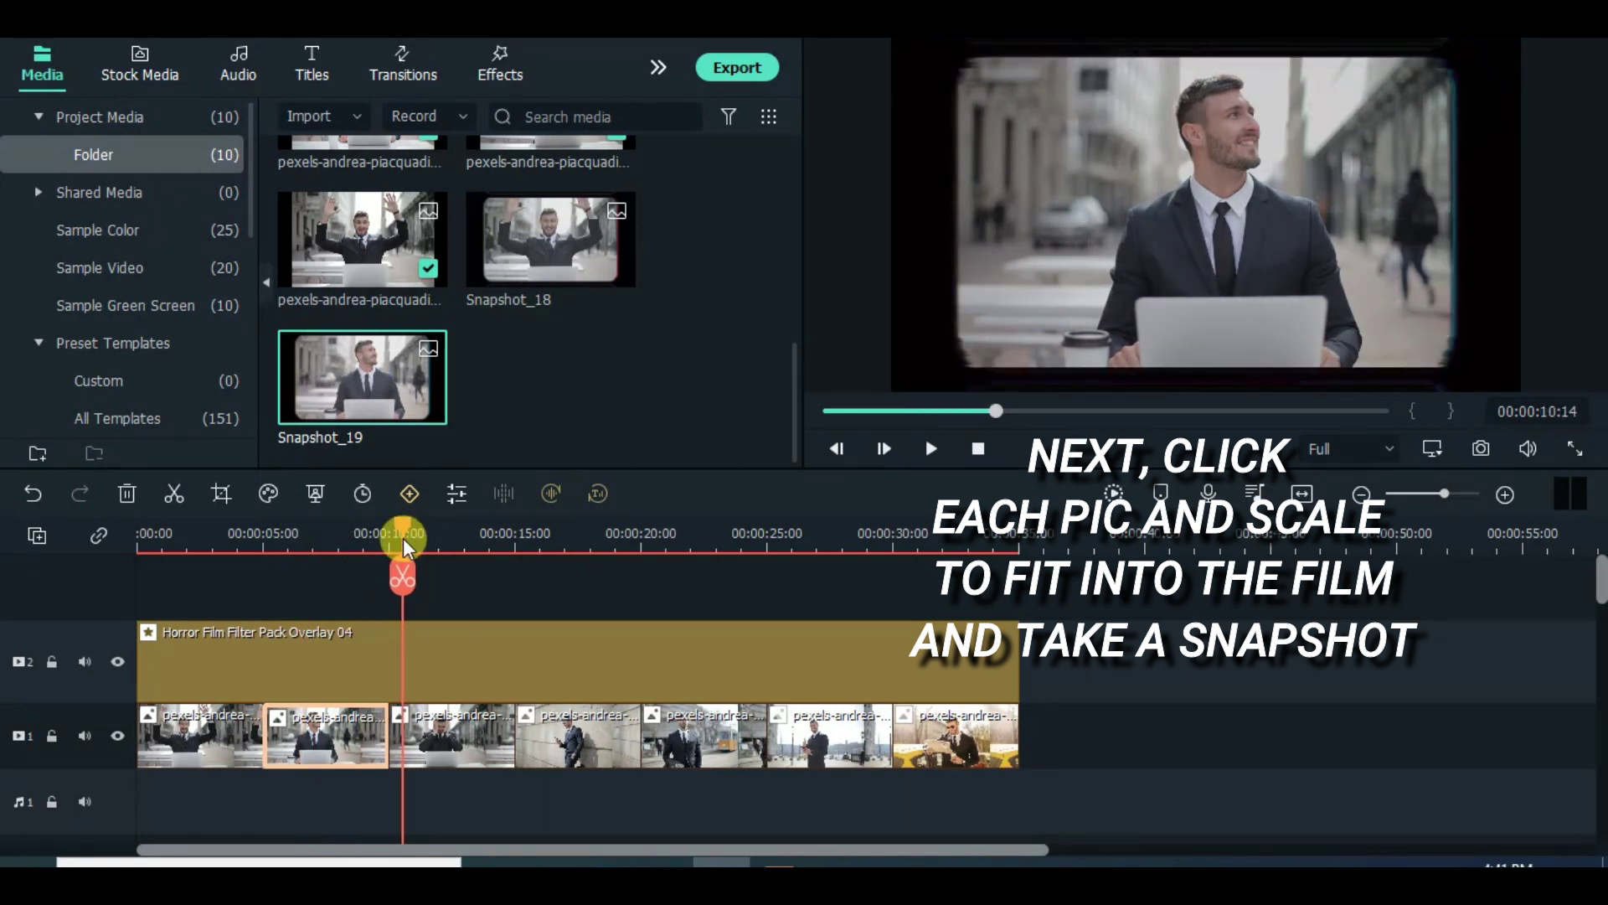
double_click(447, 732)
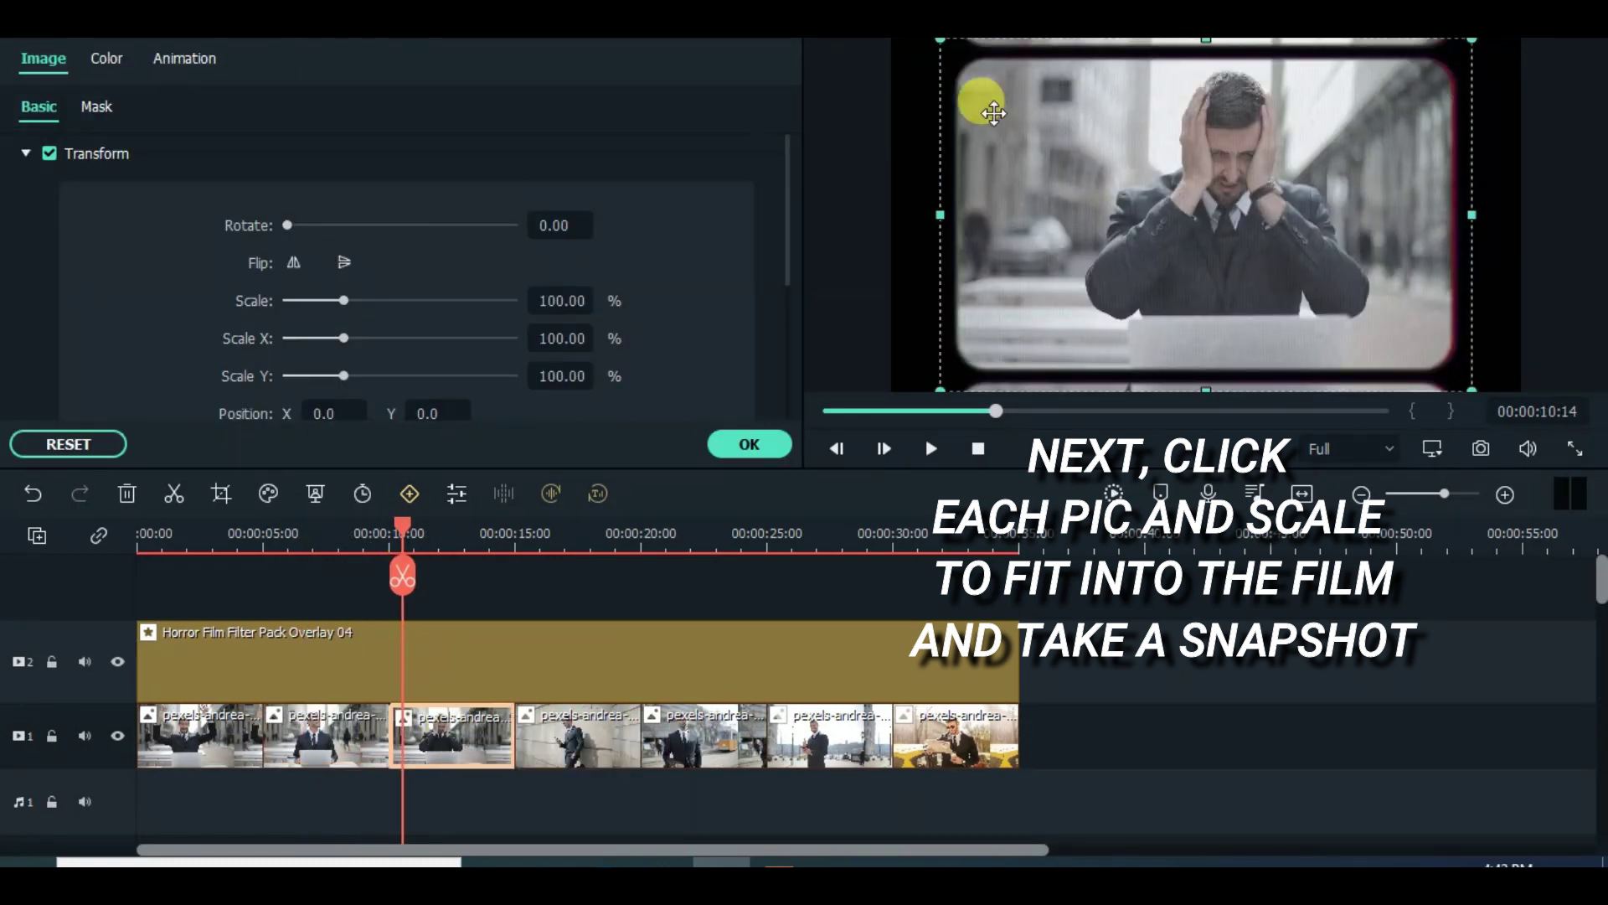
- Shrink the third and fourth pictures (fourth to 91.67%) into the frame and snapshot each
drag(344, 299, 340, 300)
click(1481, 448)
click(533, 534)
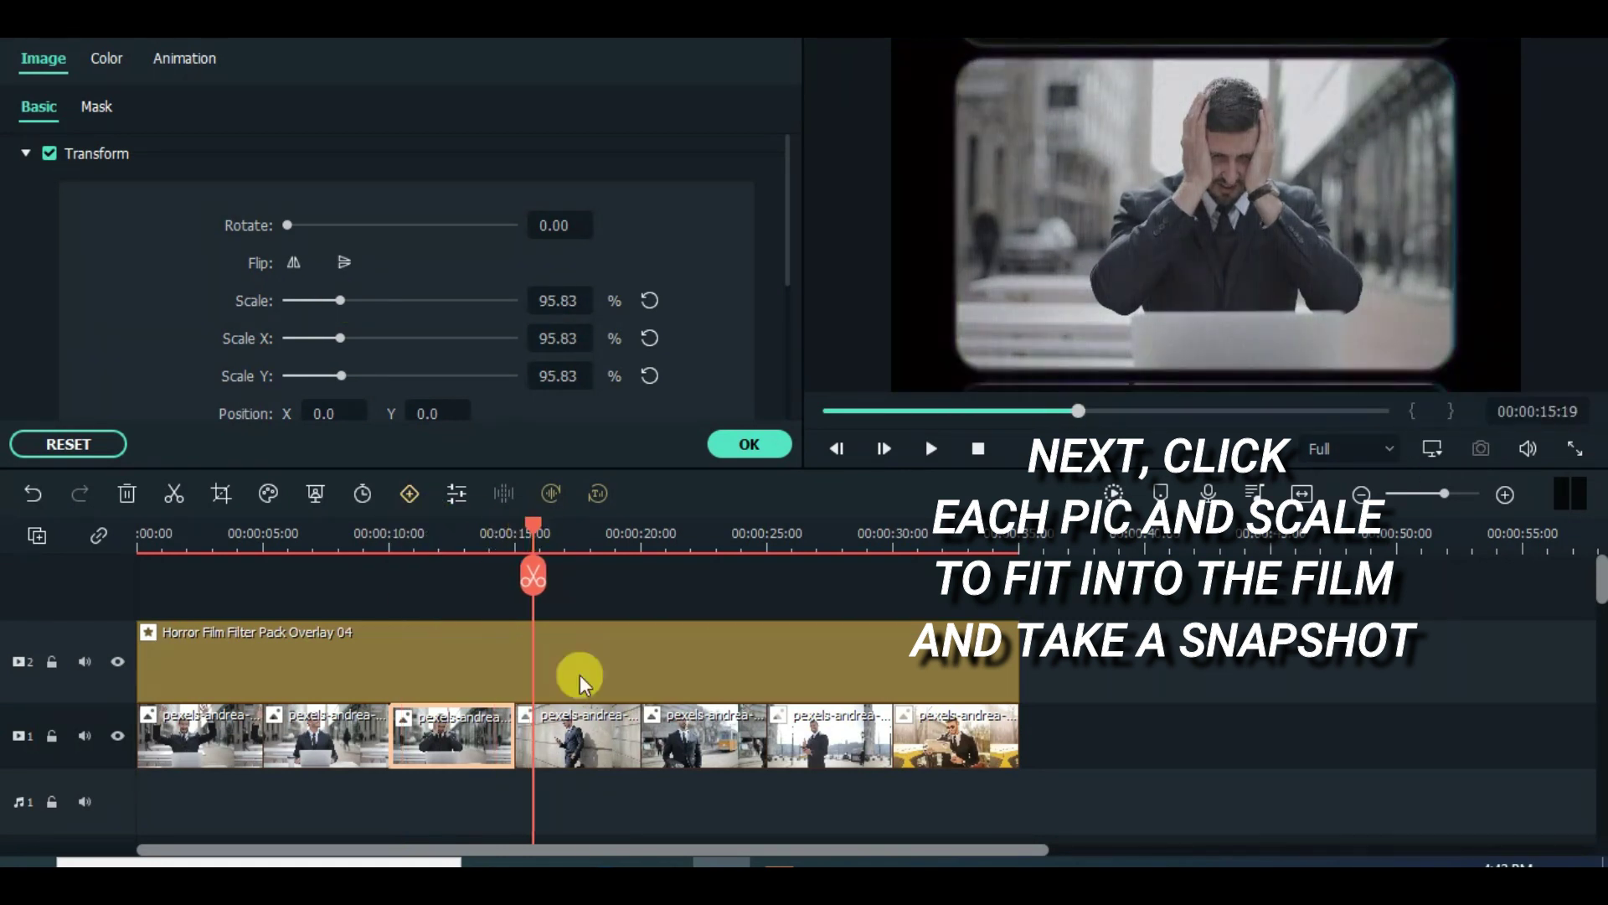
click(575, 733)
drag(345, 303, 341, 304)
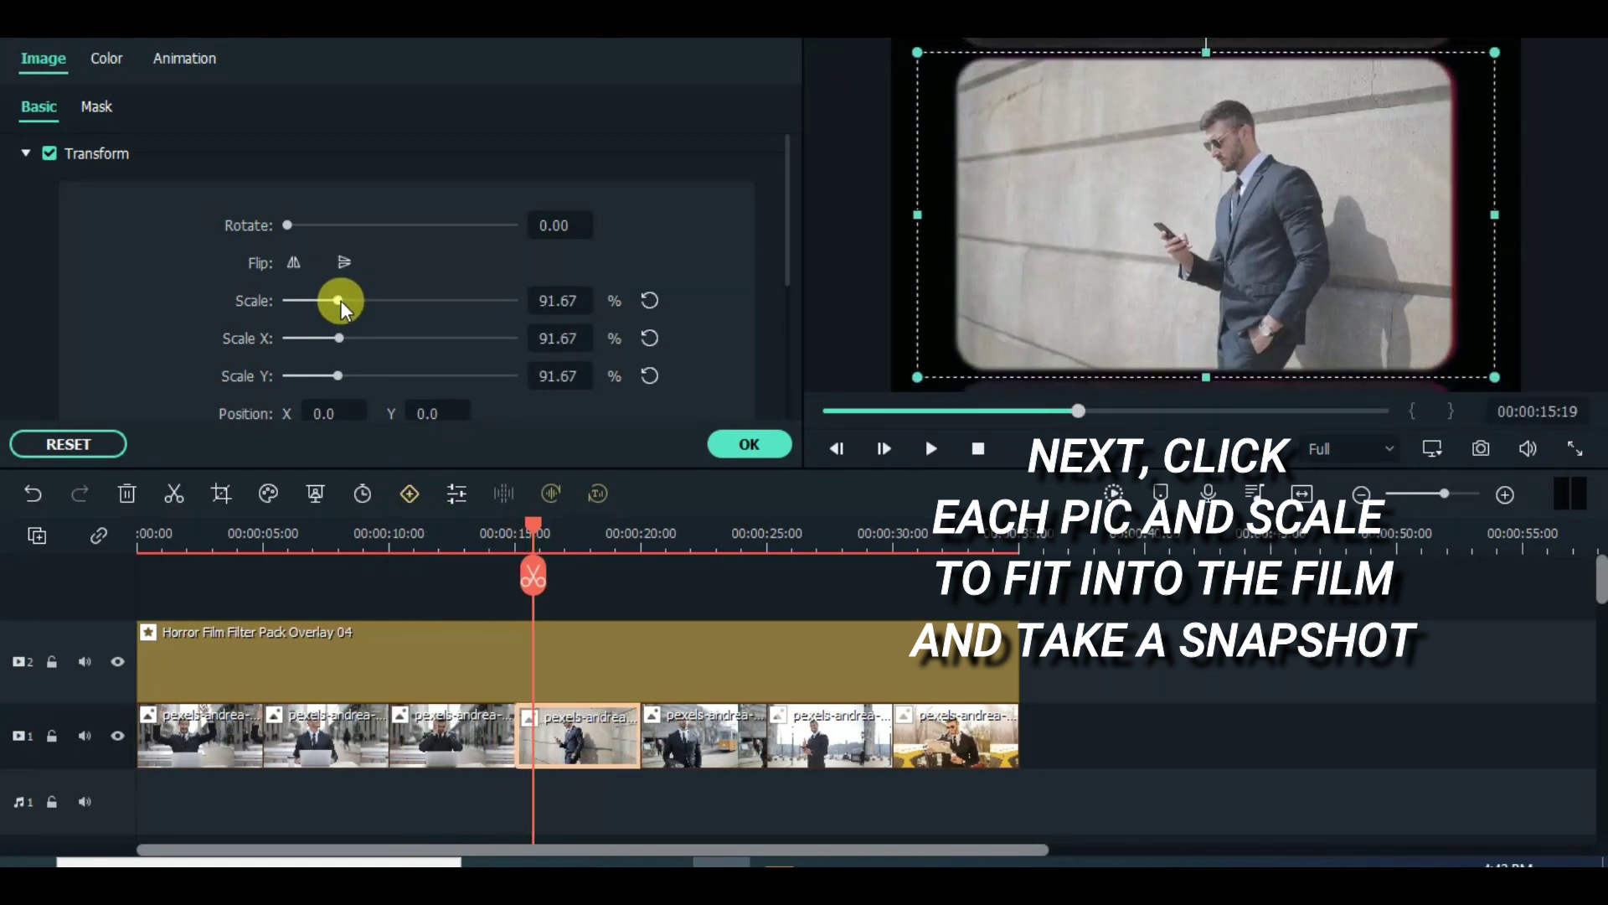
click(1481, 448)
- Scale the fifth picture to 89.58% and save a snapshot of it
drag(537, 524, 670, 557)
click(718, 737)
click(753, 568)
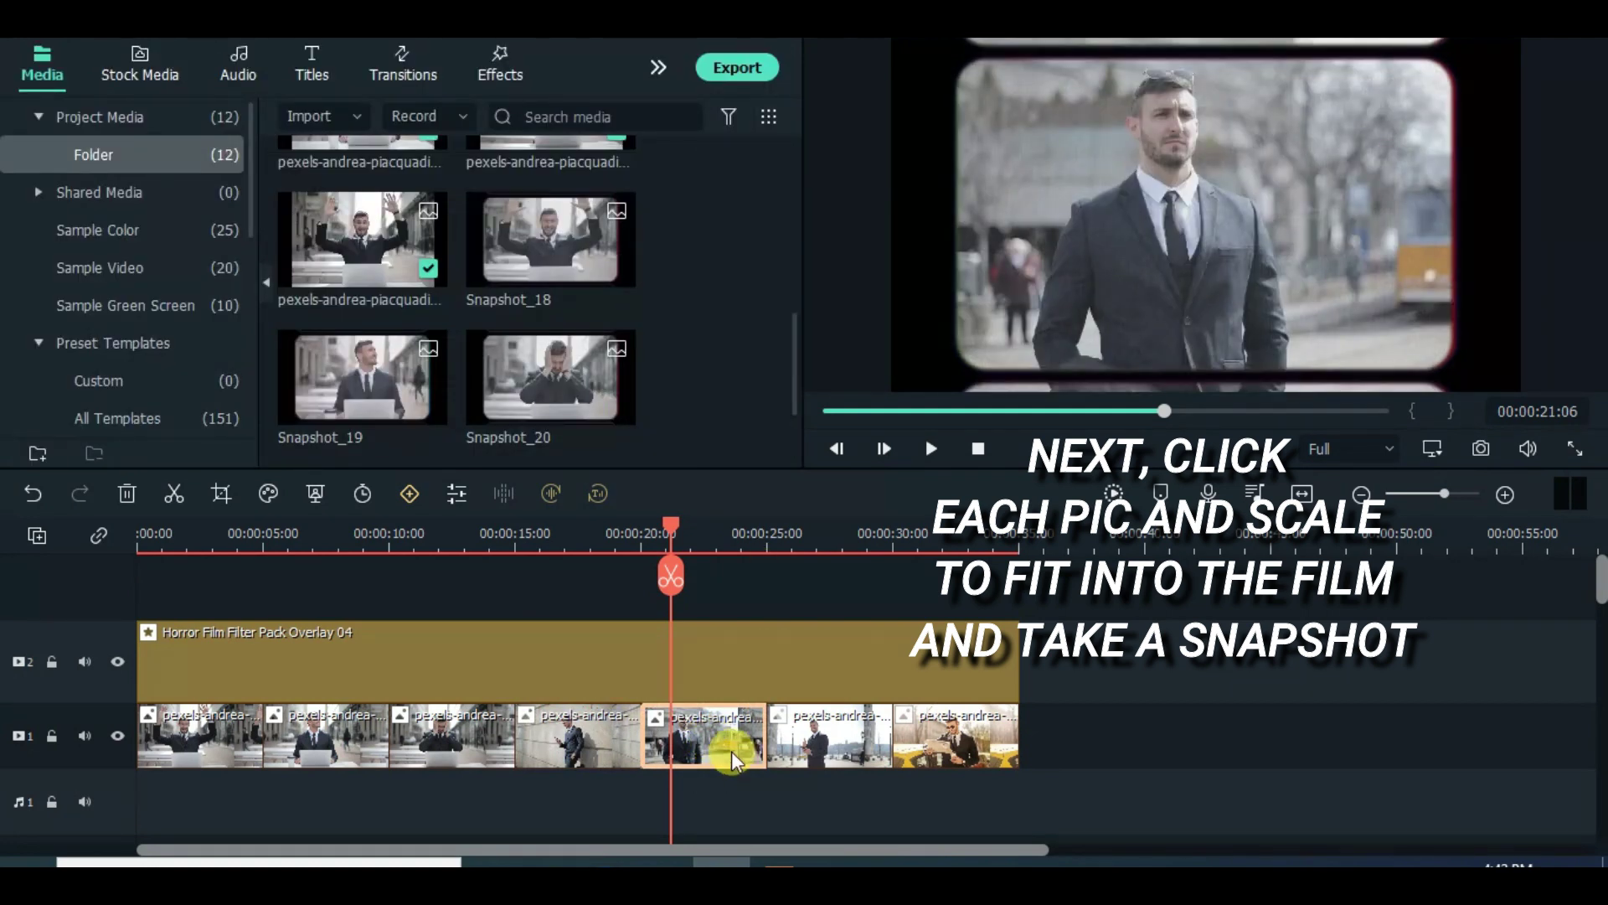
double_click(718, 724)
drag(348, 298, 335, 302)
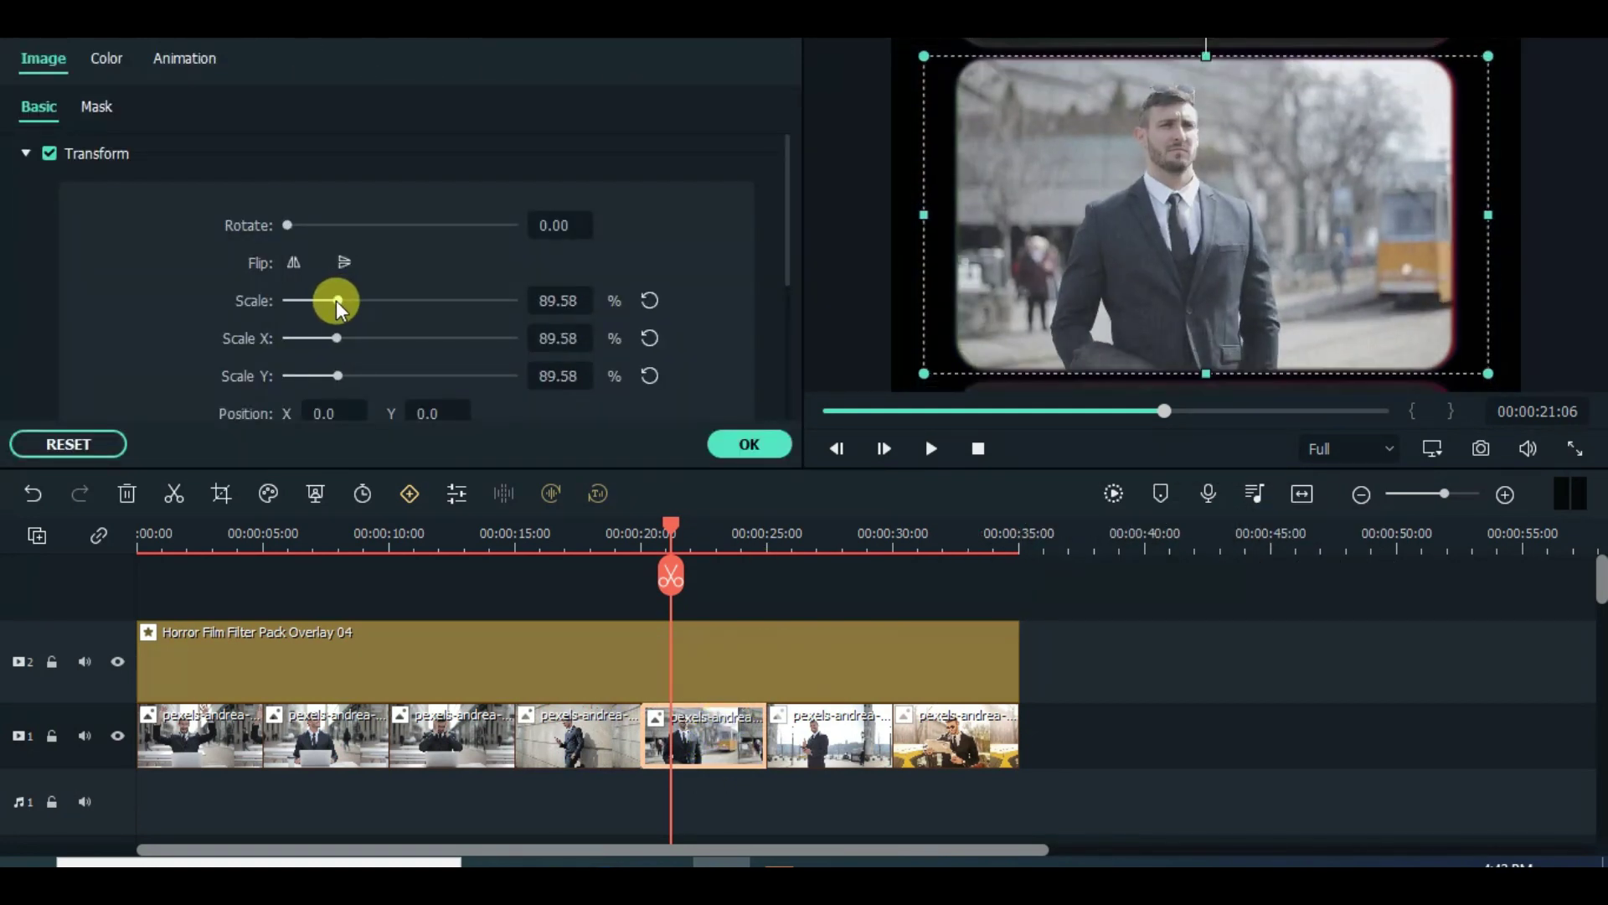
click(1480, 448)
- Scale the sixth picture to 89.58% and save a snapshot of it
double_click(829, 755)
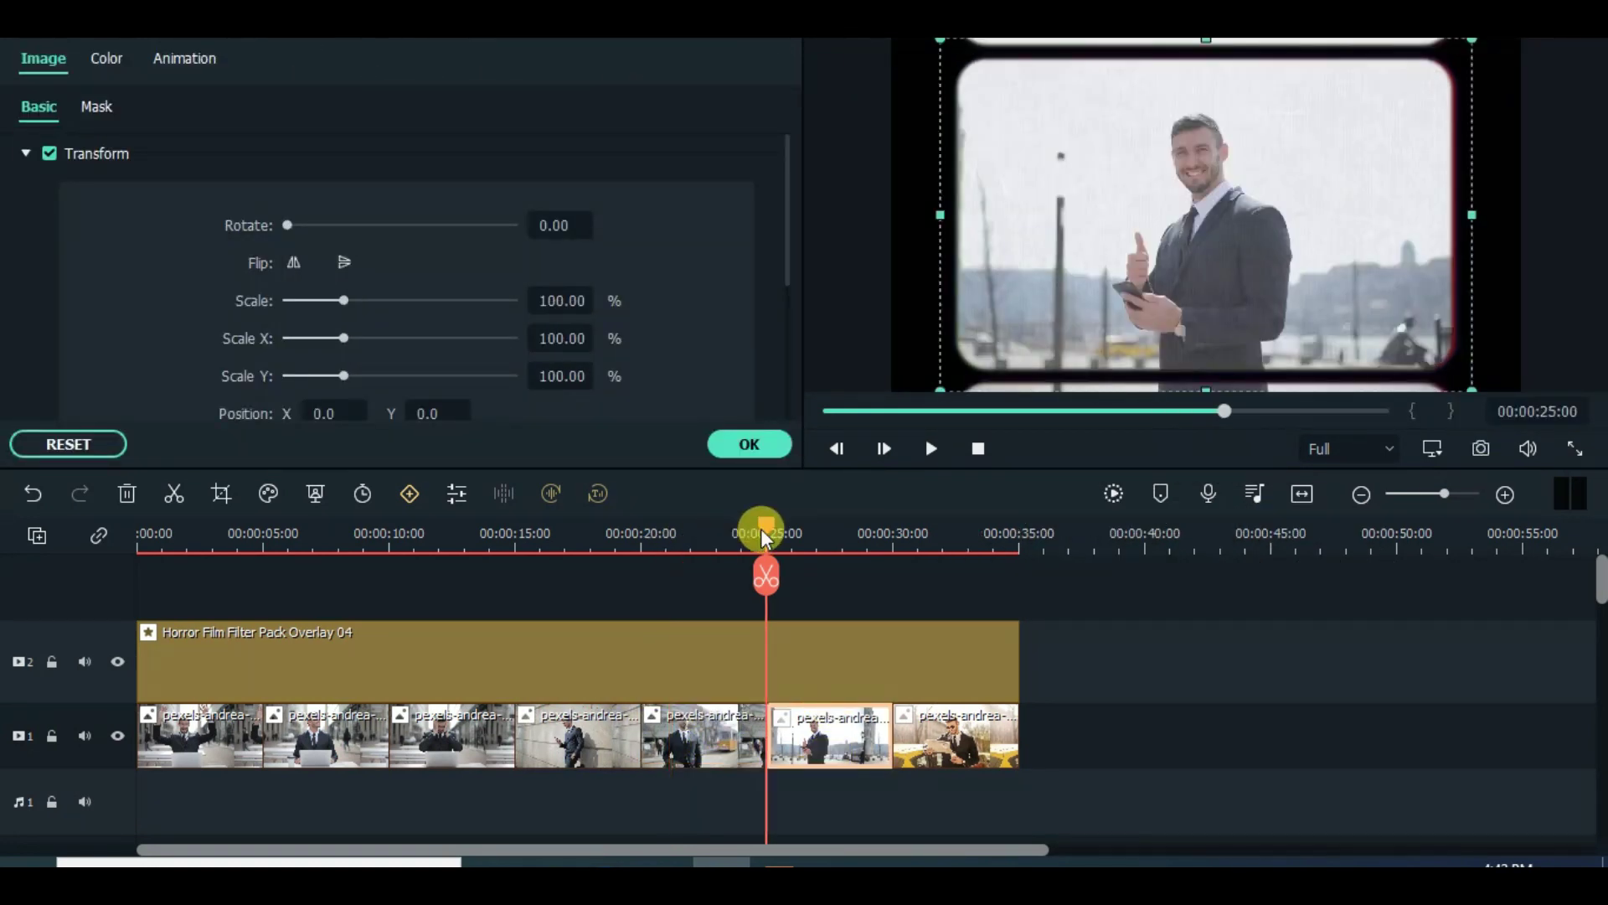
drag(764, 526, 828, 536)
drag(349, 298, 335, 300)
click(1480, 460)
click(758, 436)
- Scale the seventh picture to 93.75% and save a snapshot of it
drag(829, 525, 942, 532)
double_click(956, 735)
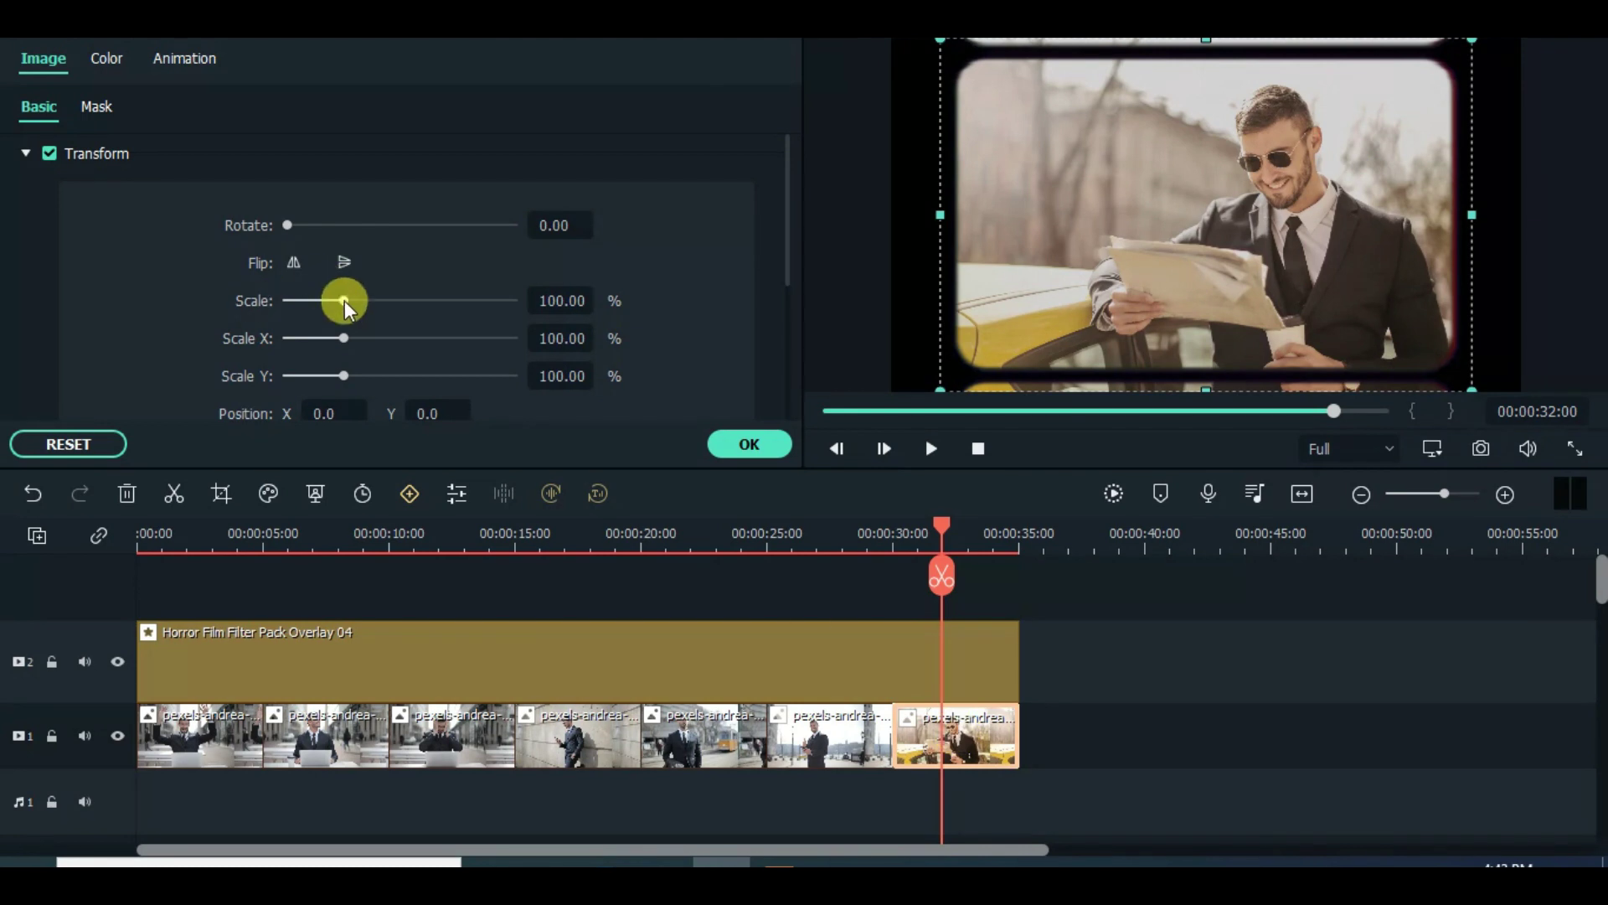
drag(344, 299, 339, 299)
click(1481, 450)
click(749, 444)
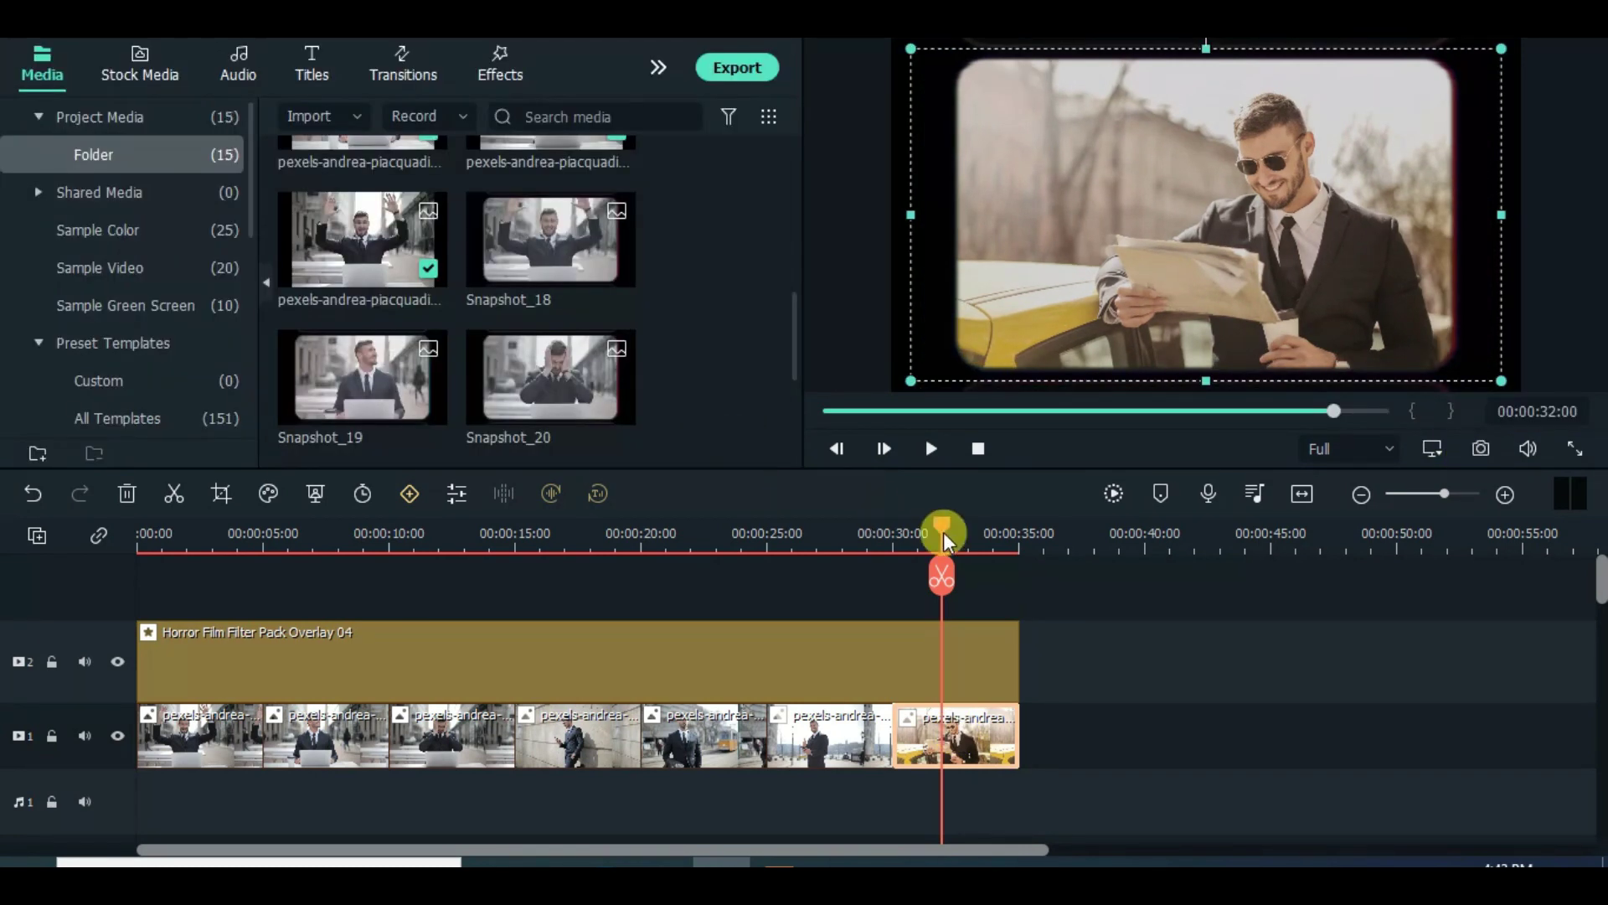
- Select every clip on the timeline, including the overlay, and delete them all
click(830, 412)
drag(147, 592, 1073, 774)
click(132, 495)
mouse_move(774, 335)
mouse_down()
mouse_move(779, 445)
mouse_move(797, 287)
mouse_move(792, 333)
mouse_up()
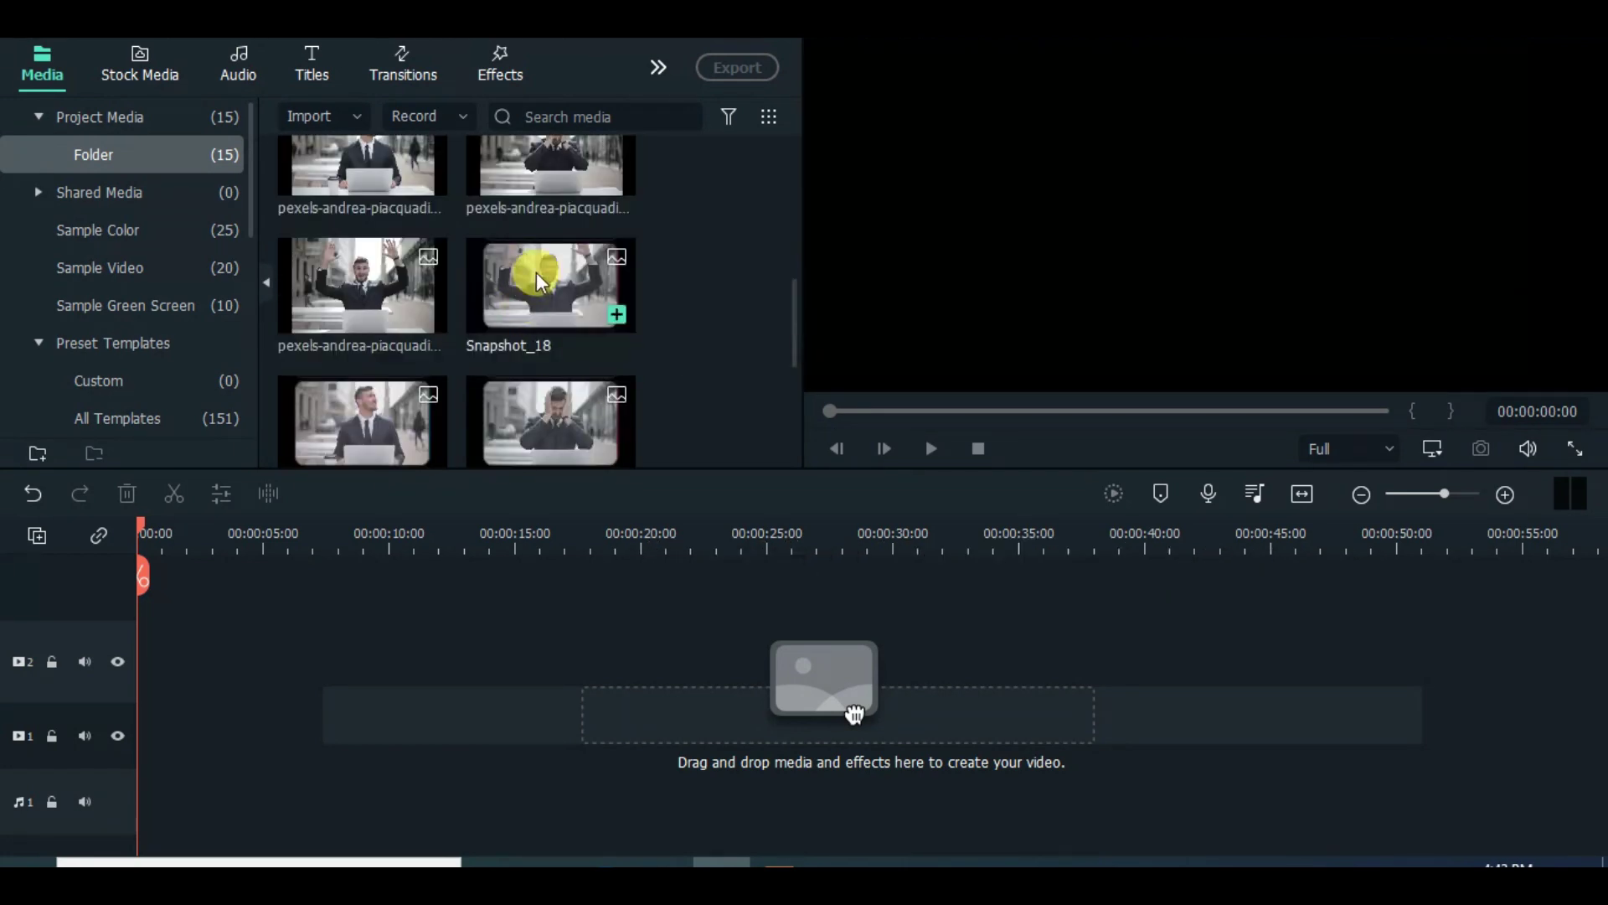
- Place Snapshot_18 through Snapshot_24 in order on the second video track
drag(533, 289, 222, 646)
drag(362, 423, 285, 662)
drag(550, 423, 419, 658)
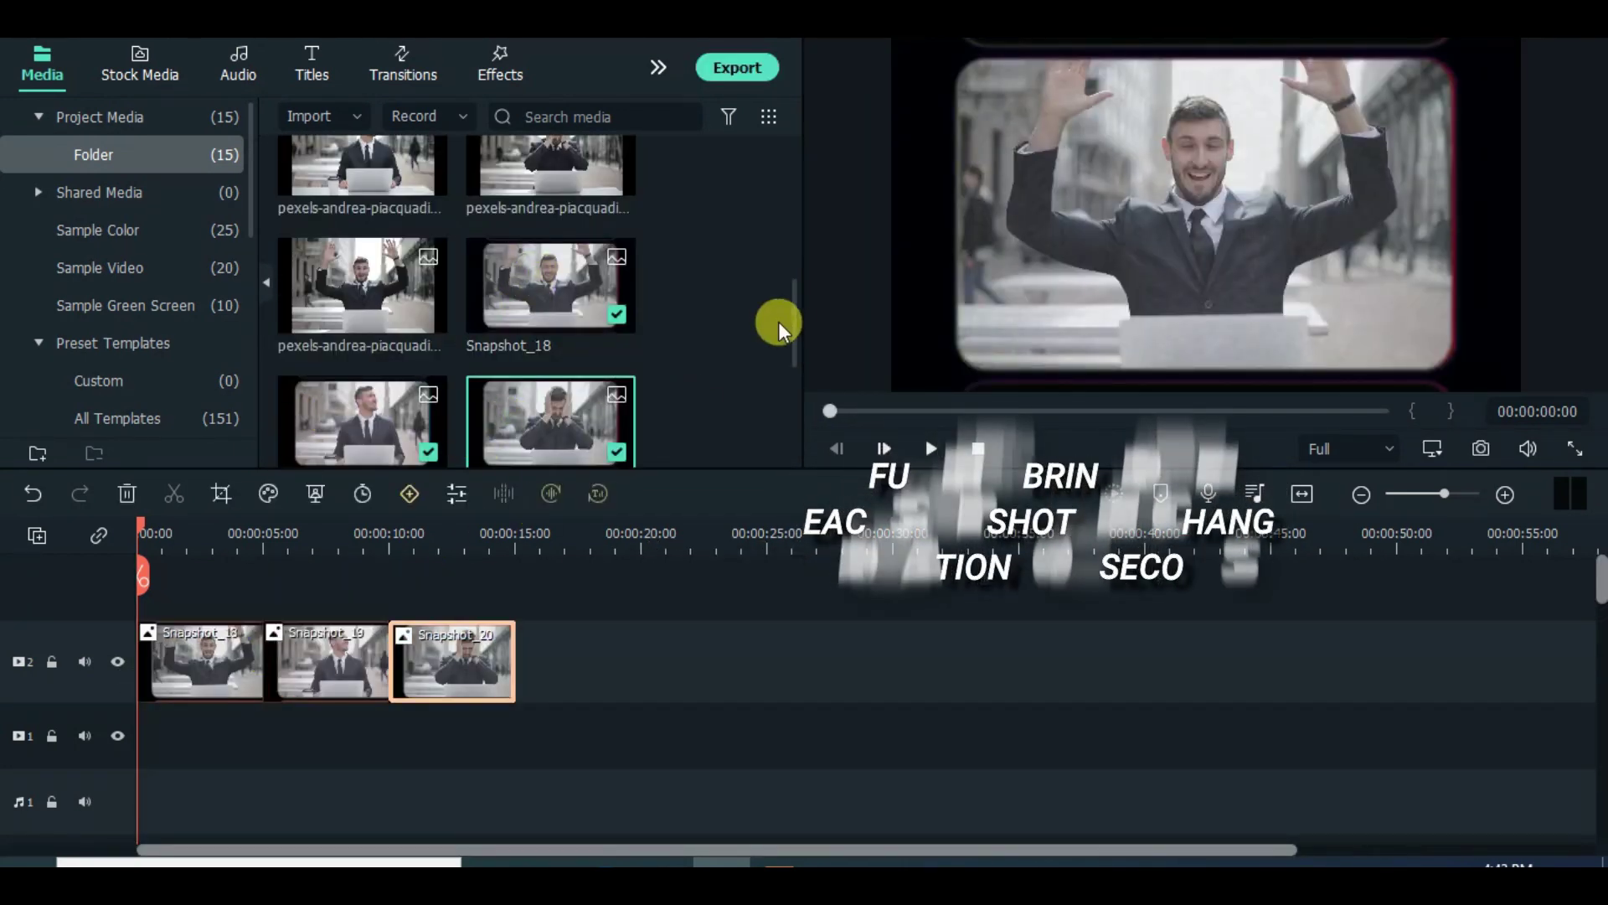
scroll(779, 343, down, 3)
drag(377, 341, 578, 657)
drag(528, 393, 666, 662)
scroll(794, 358, down, 2)
drag(362, 377, 829, 662)
drag(928, 511, 917, 649)
- Select all seven snapshots and set their duration to 00:00:02:00
mouse_move(144, 527)
mouse_down()
mouse_move(266, 541)
mouse_move(144, 536)
mouse_up()
drag(172, 603, 1015, 662)
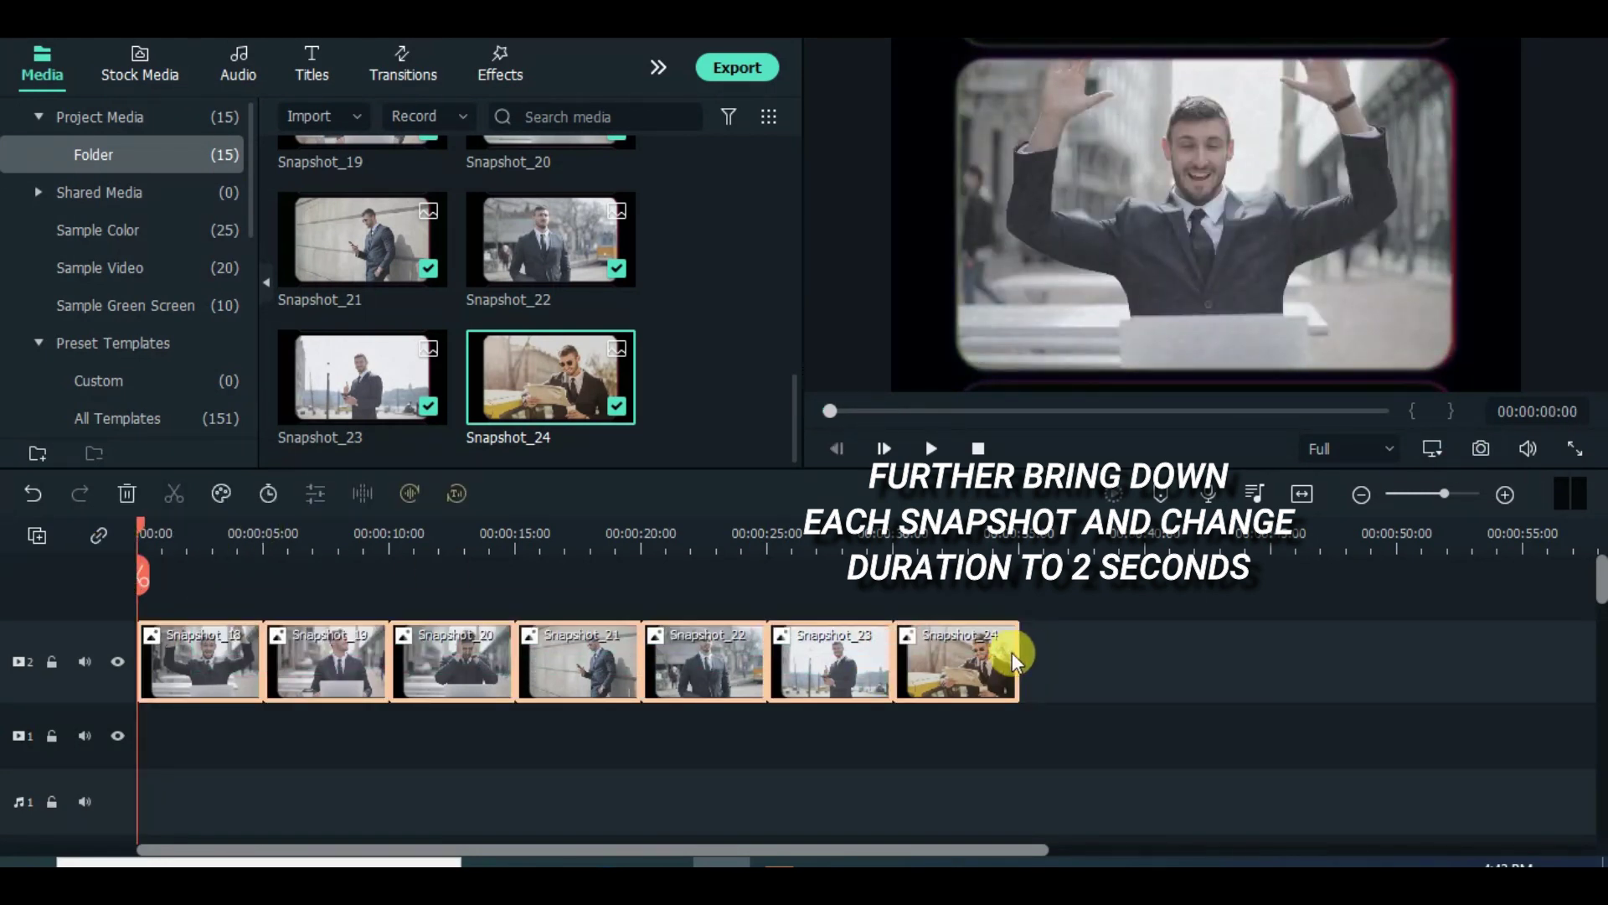
click(268, 494)
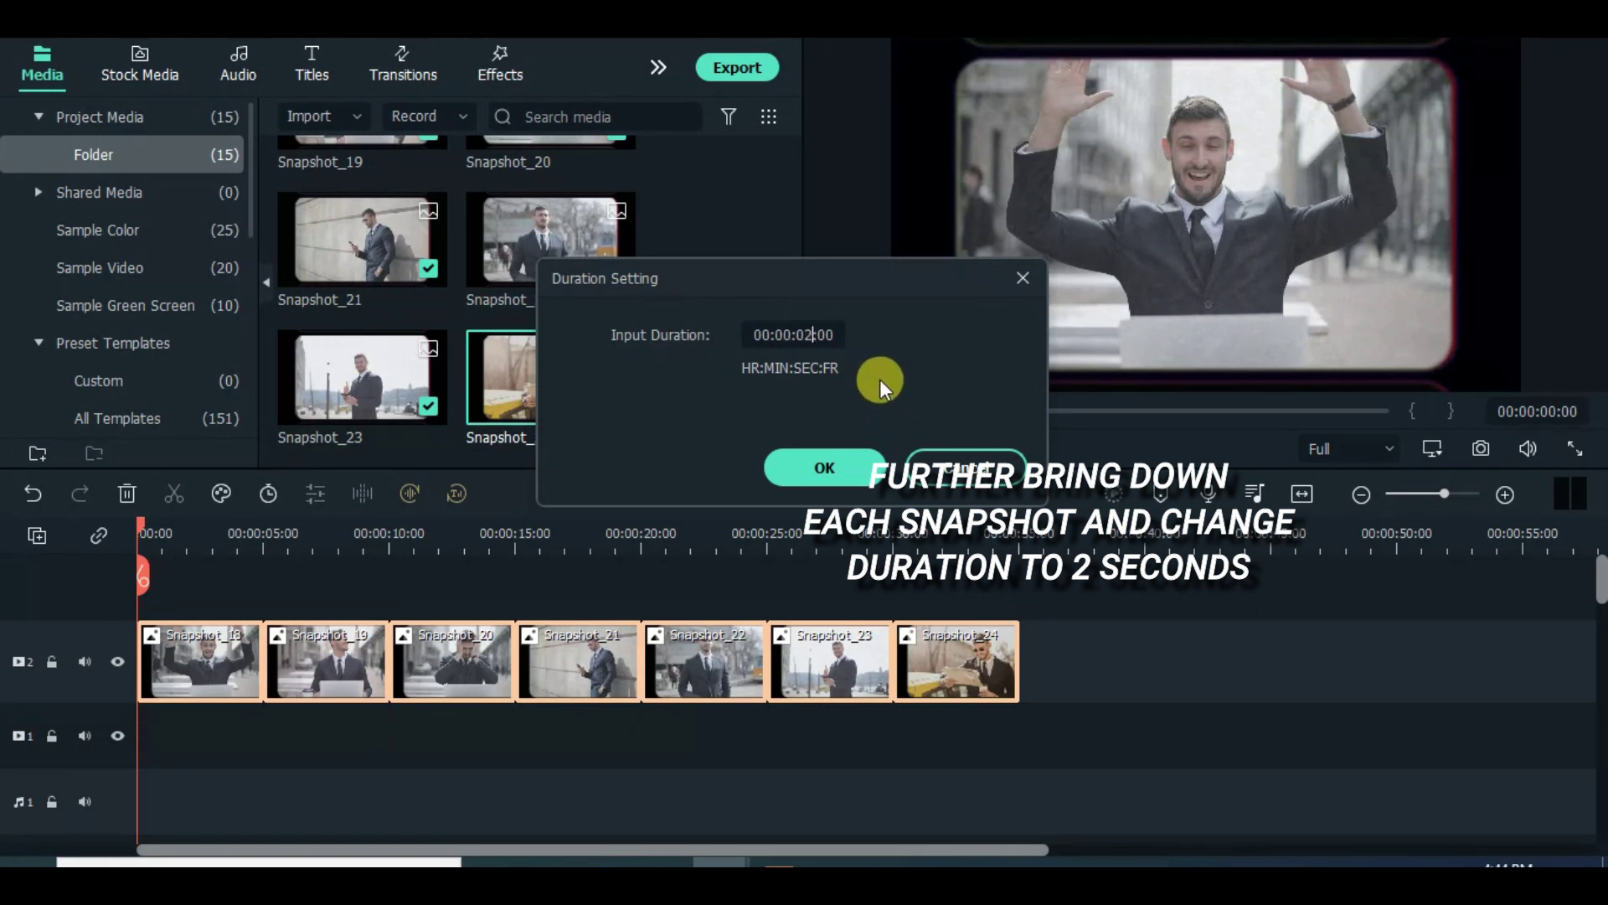
click(804, 462)
drag(251, 543, 382, 540)
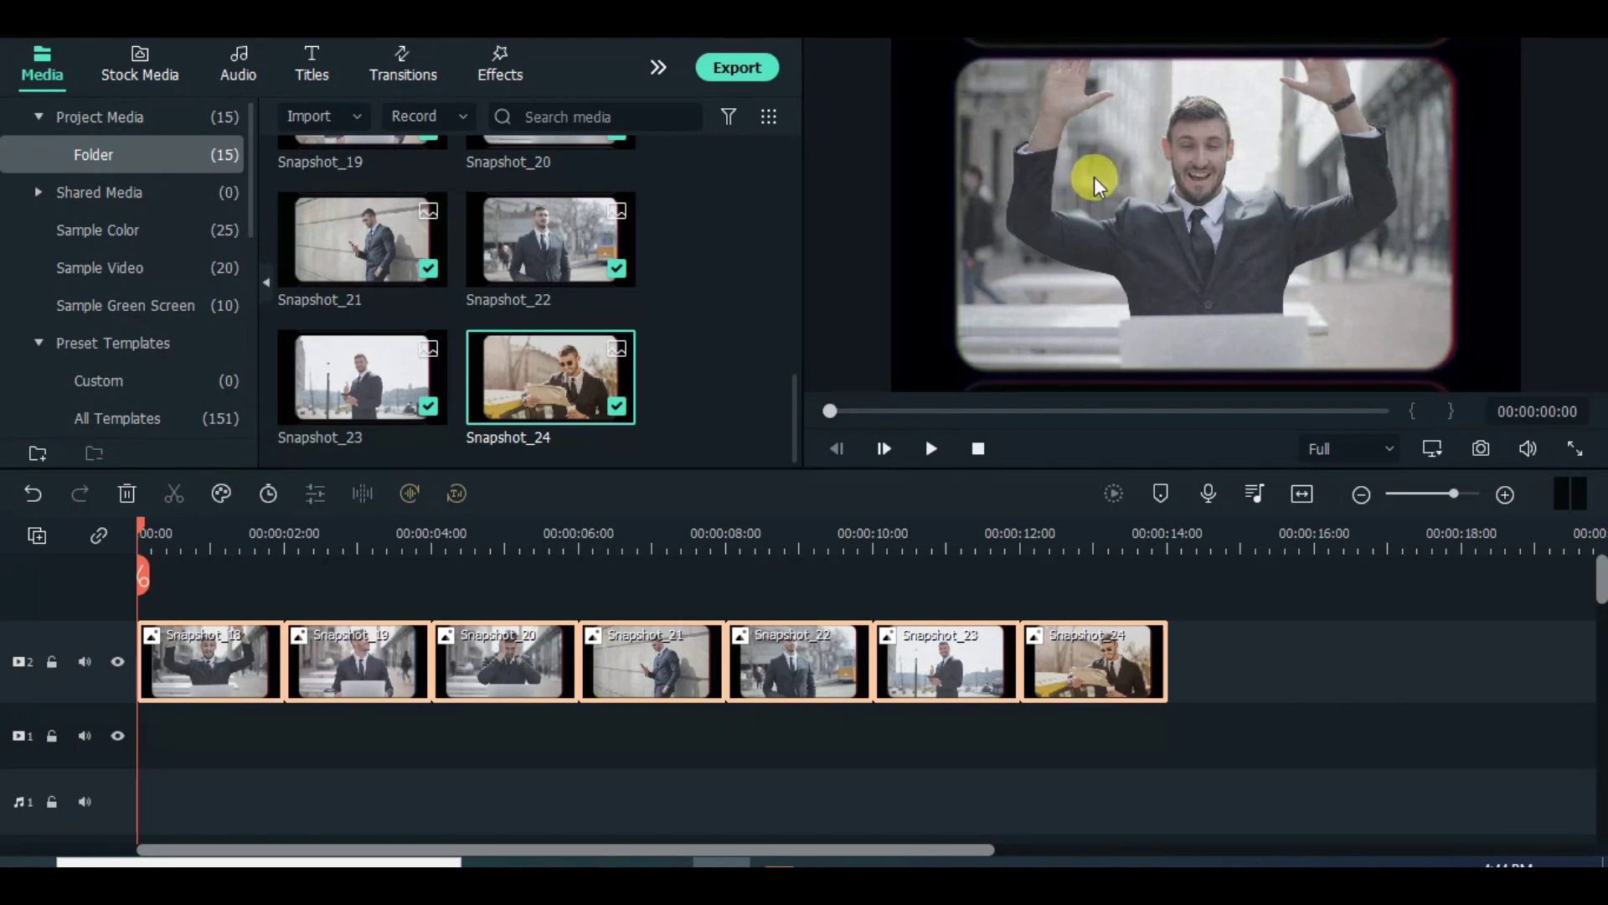
- Search downloaded transitions for 'blur' and drop Blurry Roll 1 at every snapshot junction
click(414, 79)
click(220, 158)
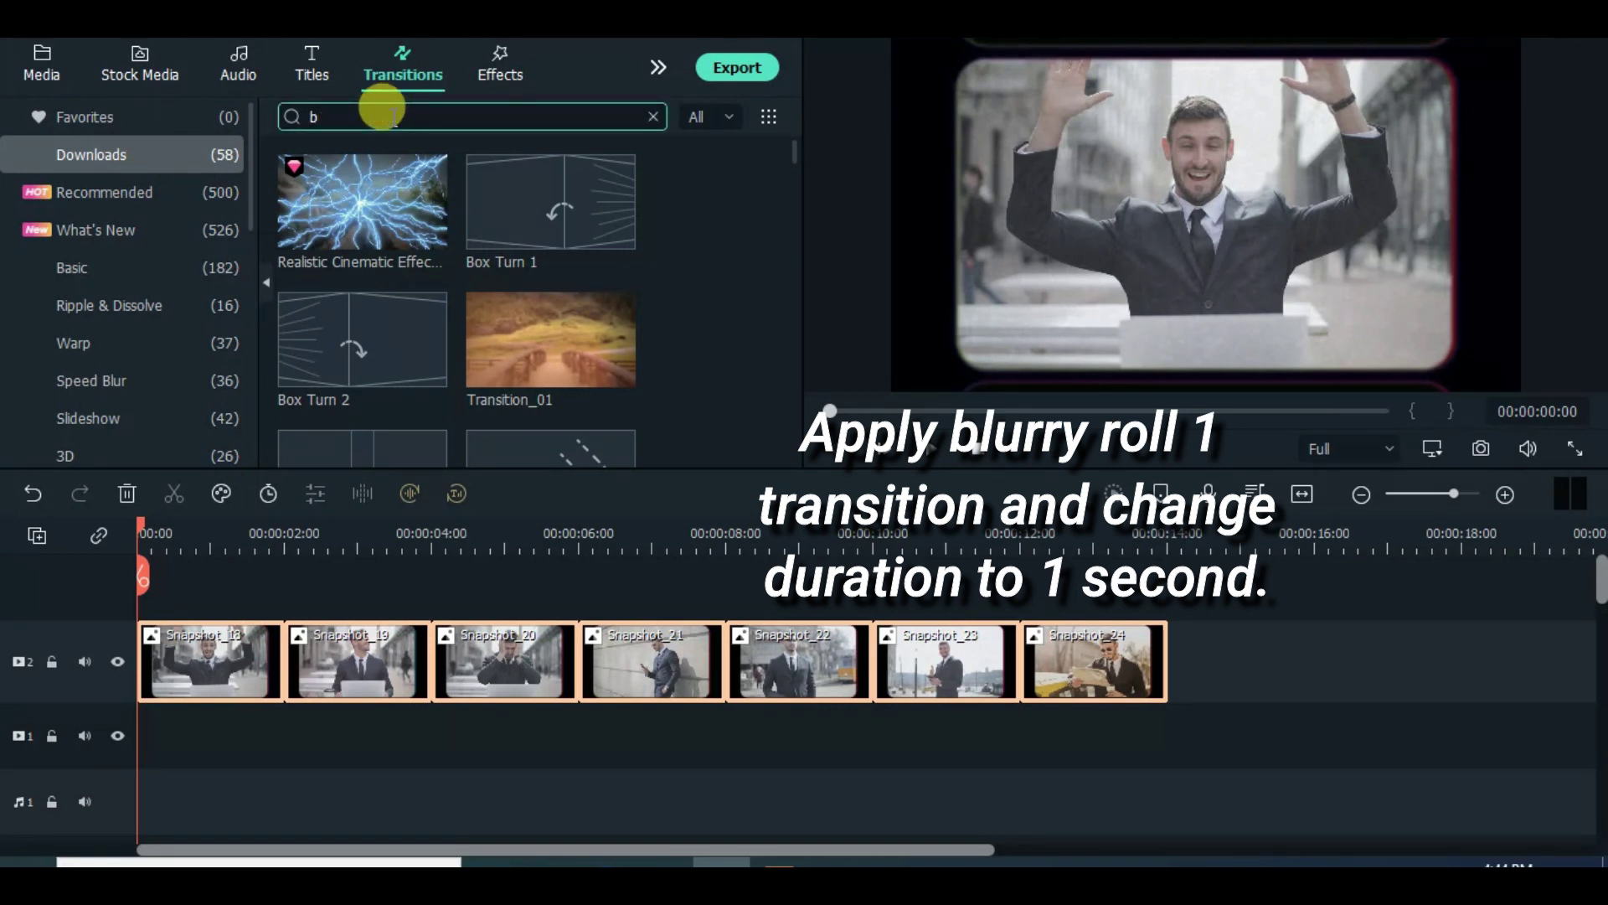
key(Return)
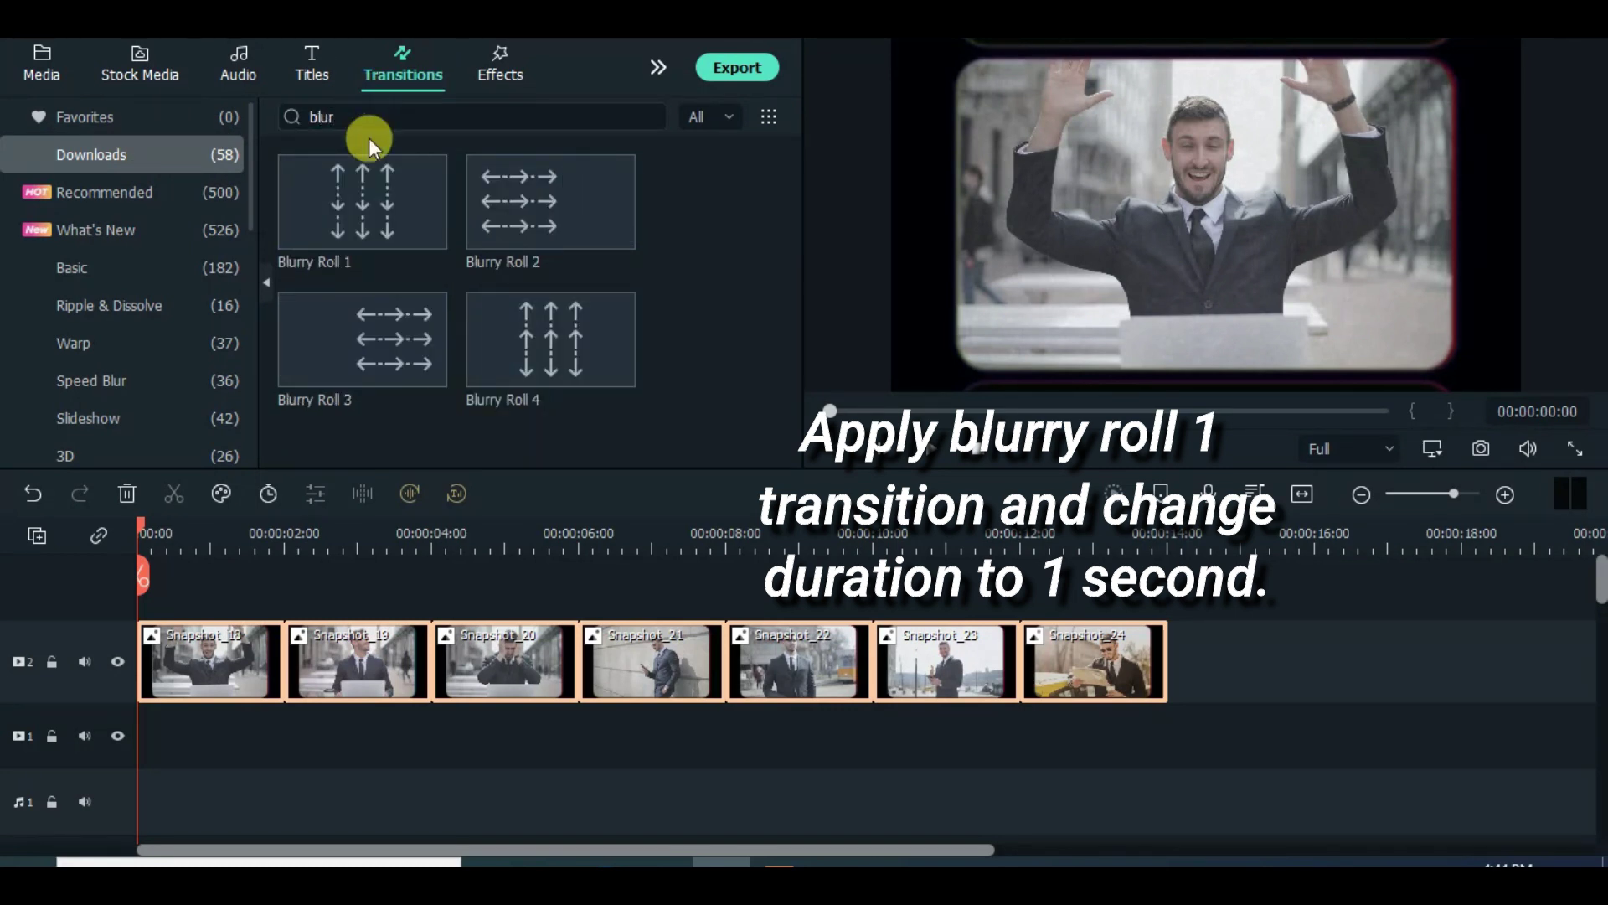
drag(324, 199, 579, 661)
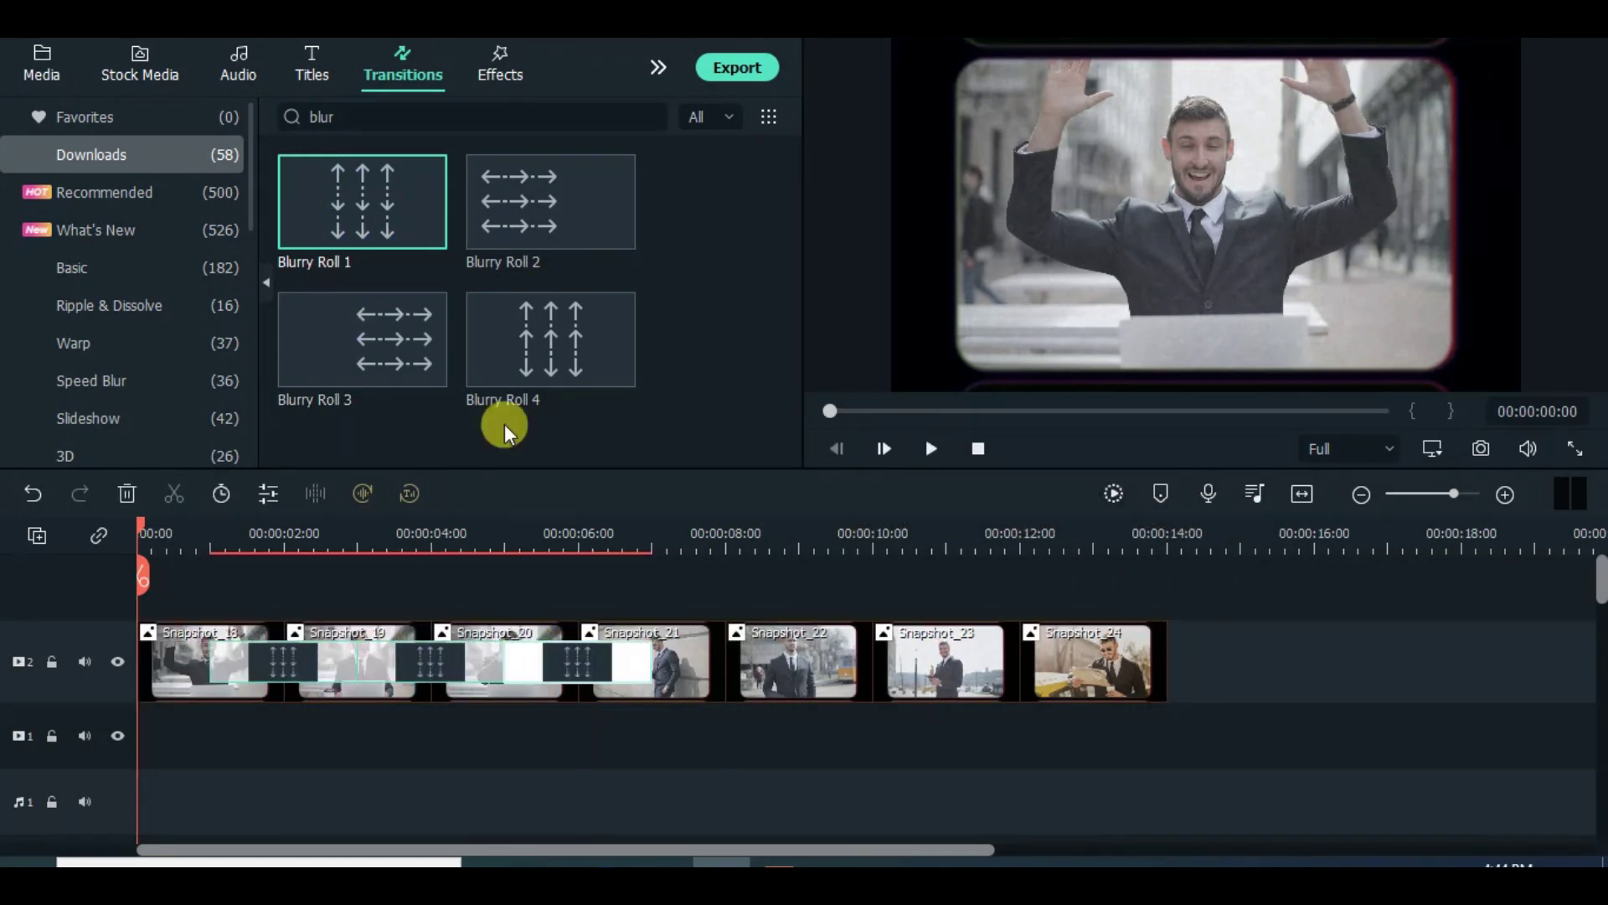
drag(616, 491, 727, 657)
drag(320, 200, 1026, 656)
- Set the Blurry Roll 1 duration to 00:00:01:00 and apply it to all transitions
double_click(339, 660)
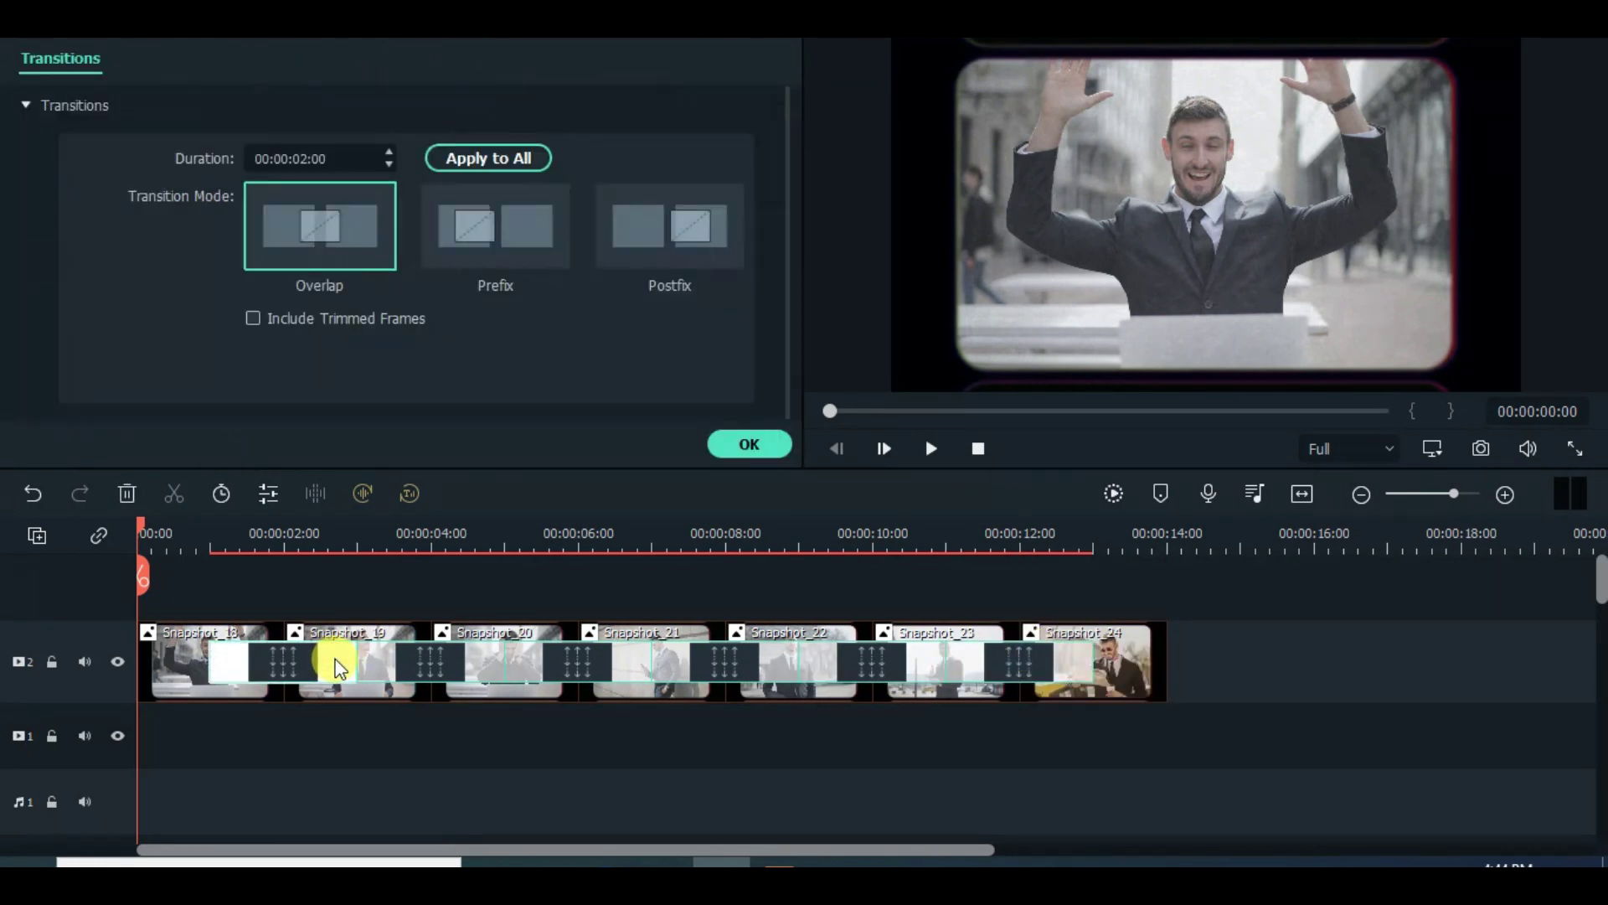
click(389, 164)
click(388, 164)
drag(389, 164, 389, 164)
click(387, 152)
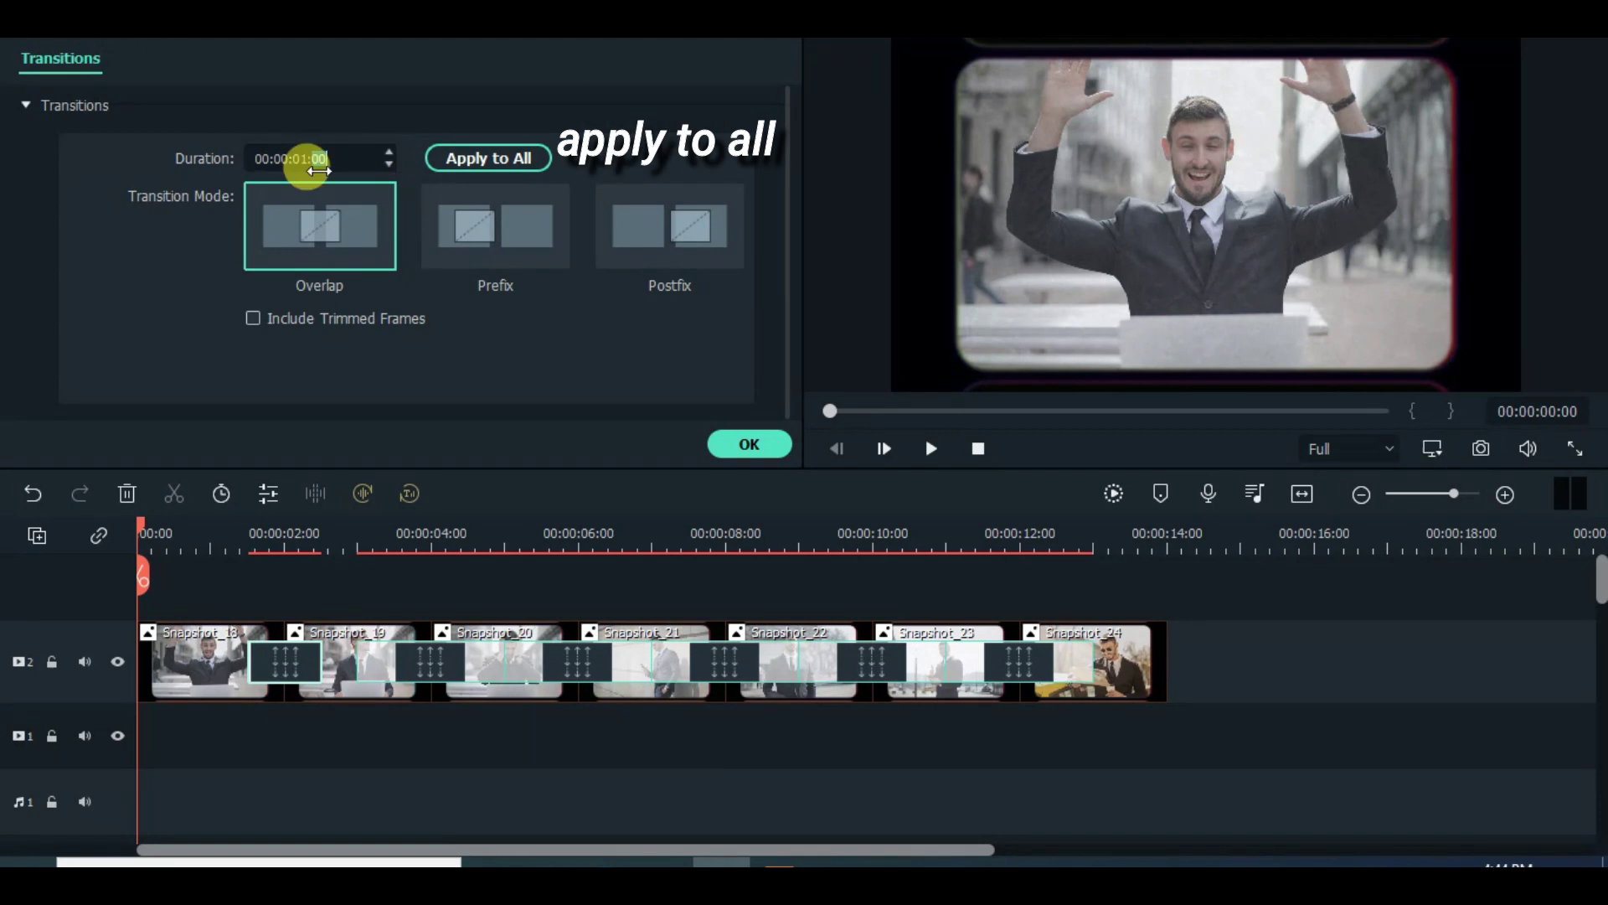
click(503, 176)
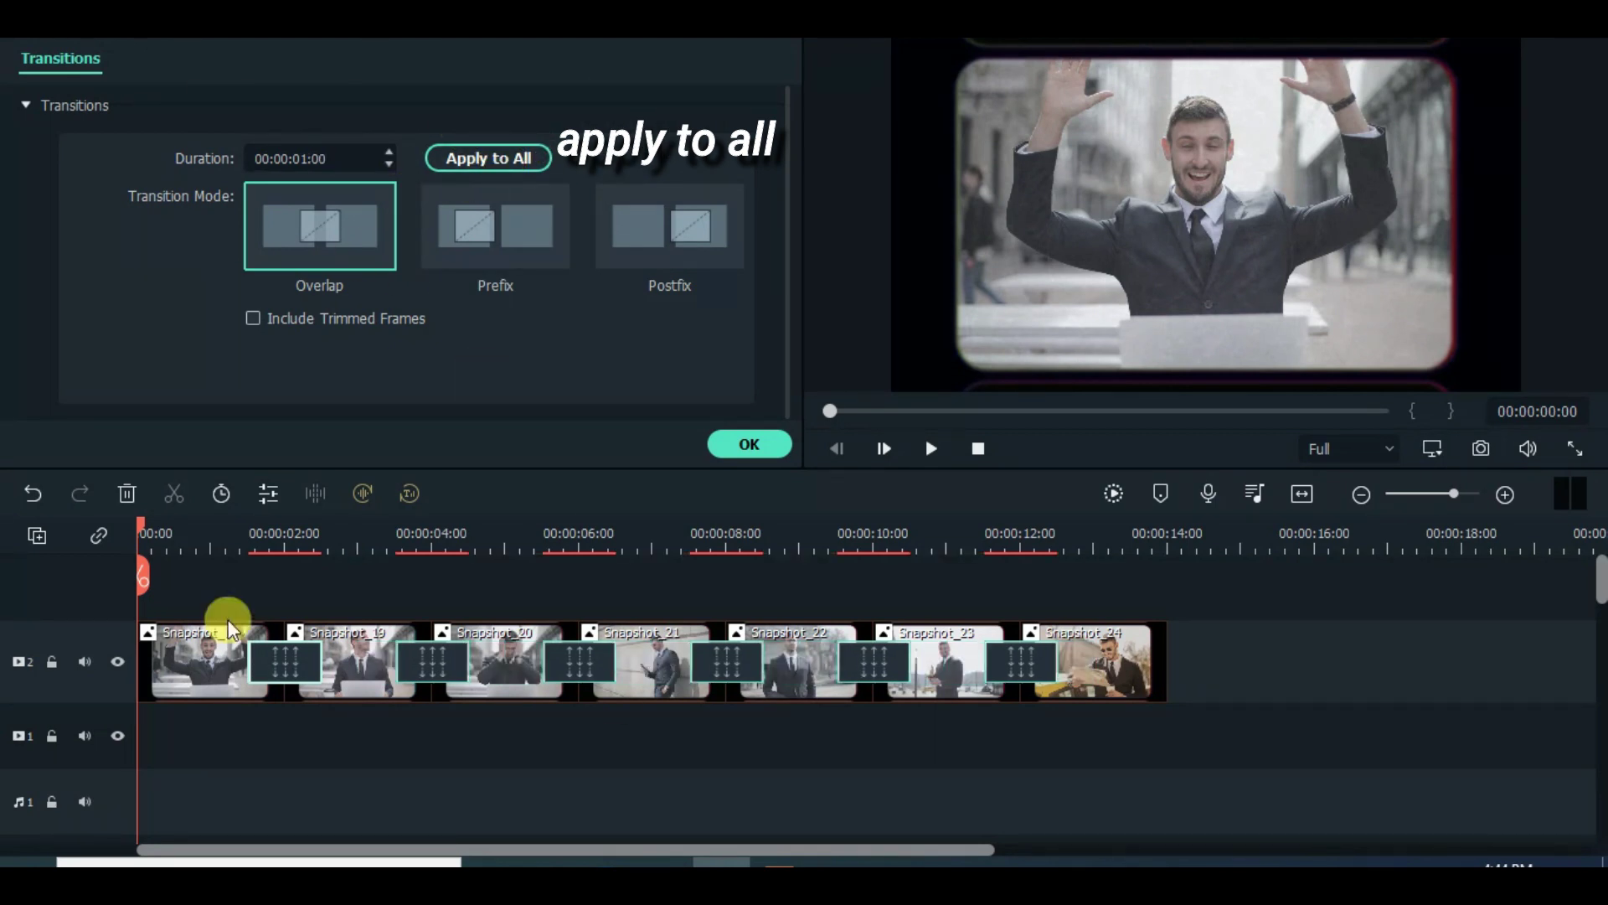
click(741, 447)
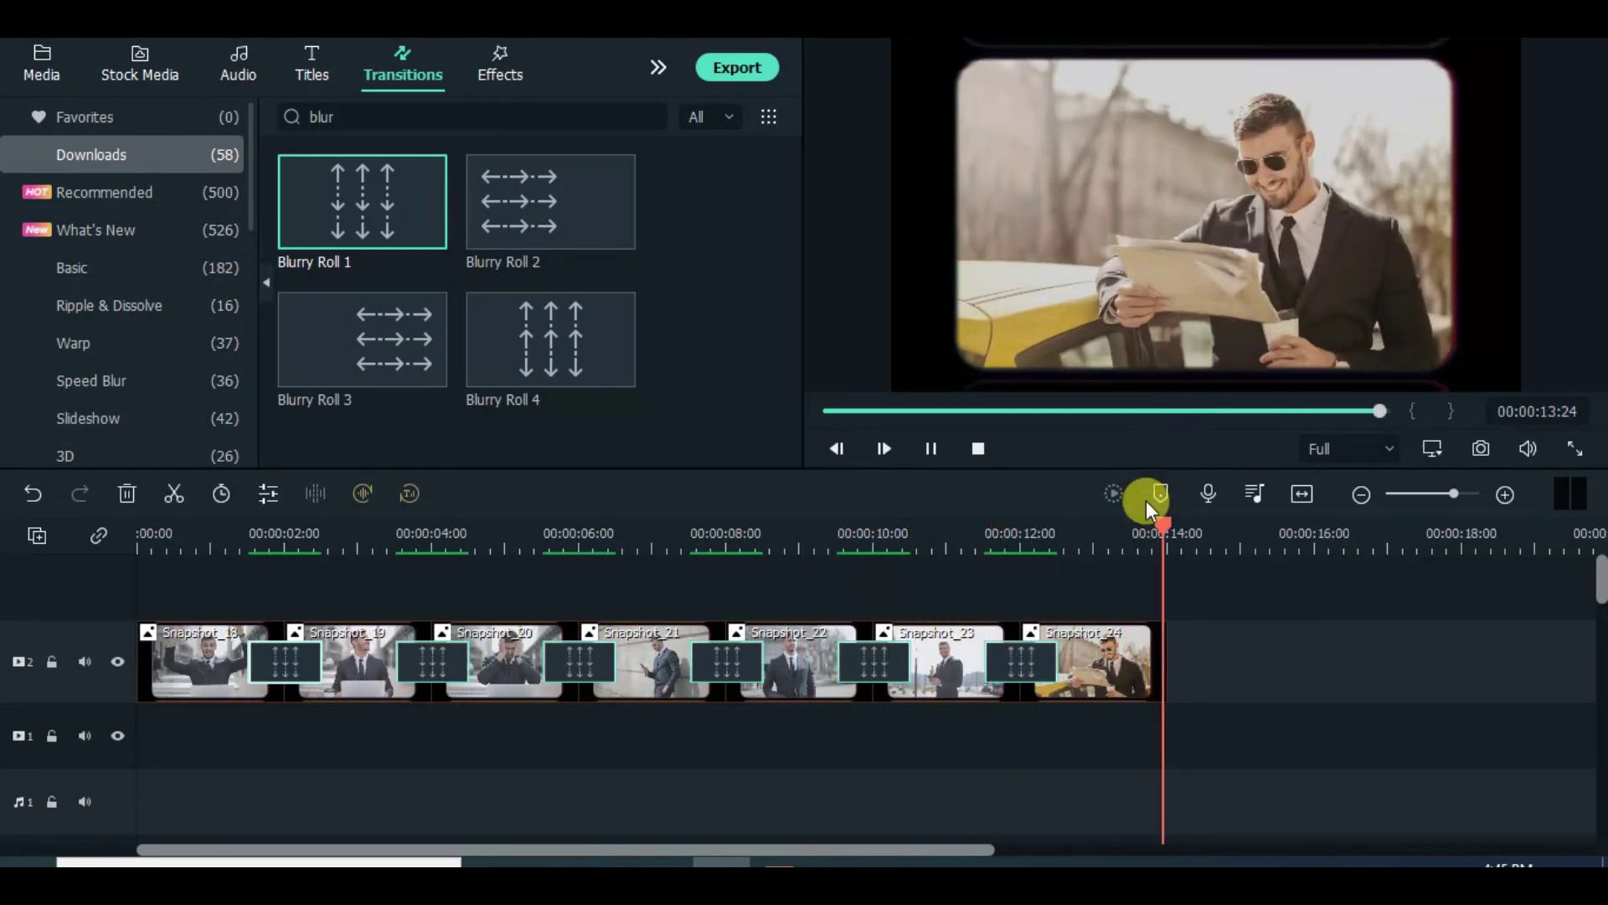
- Search downloaded effects for 'silent' and drop Silent Film 2 on a track above the snapshots
click(838, 411)
drag(184, 534, 131, 509)
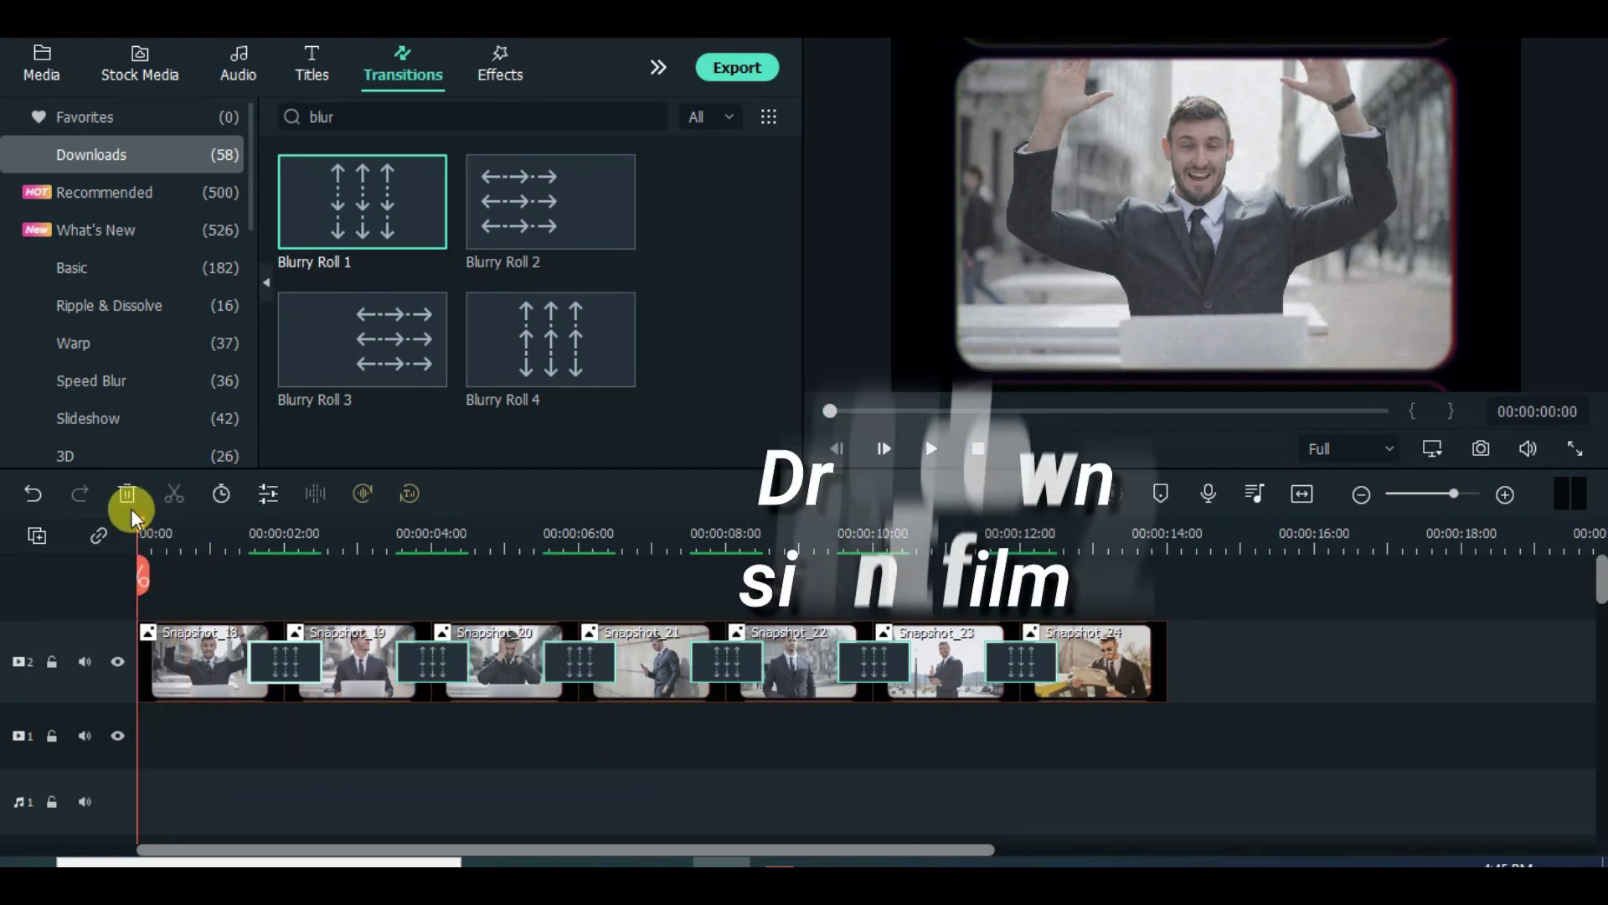
click(102, 185)
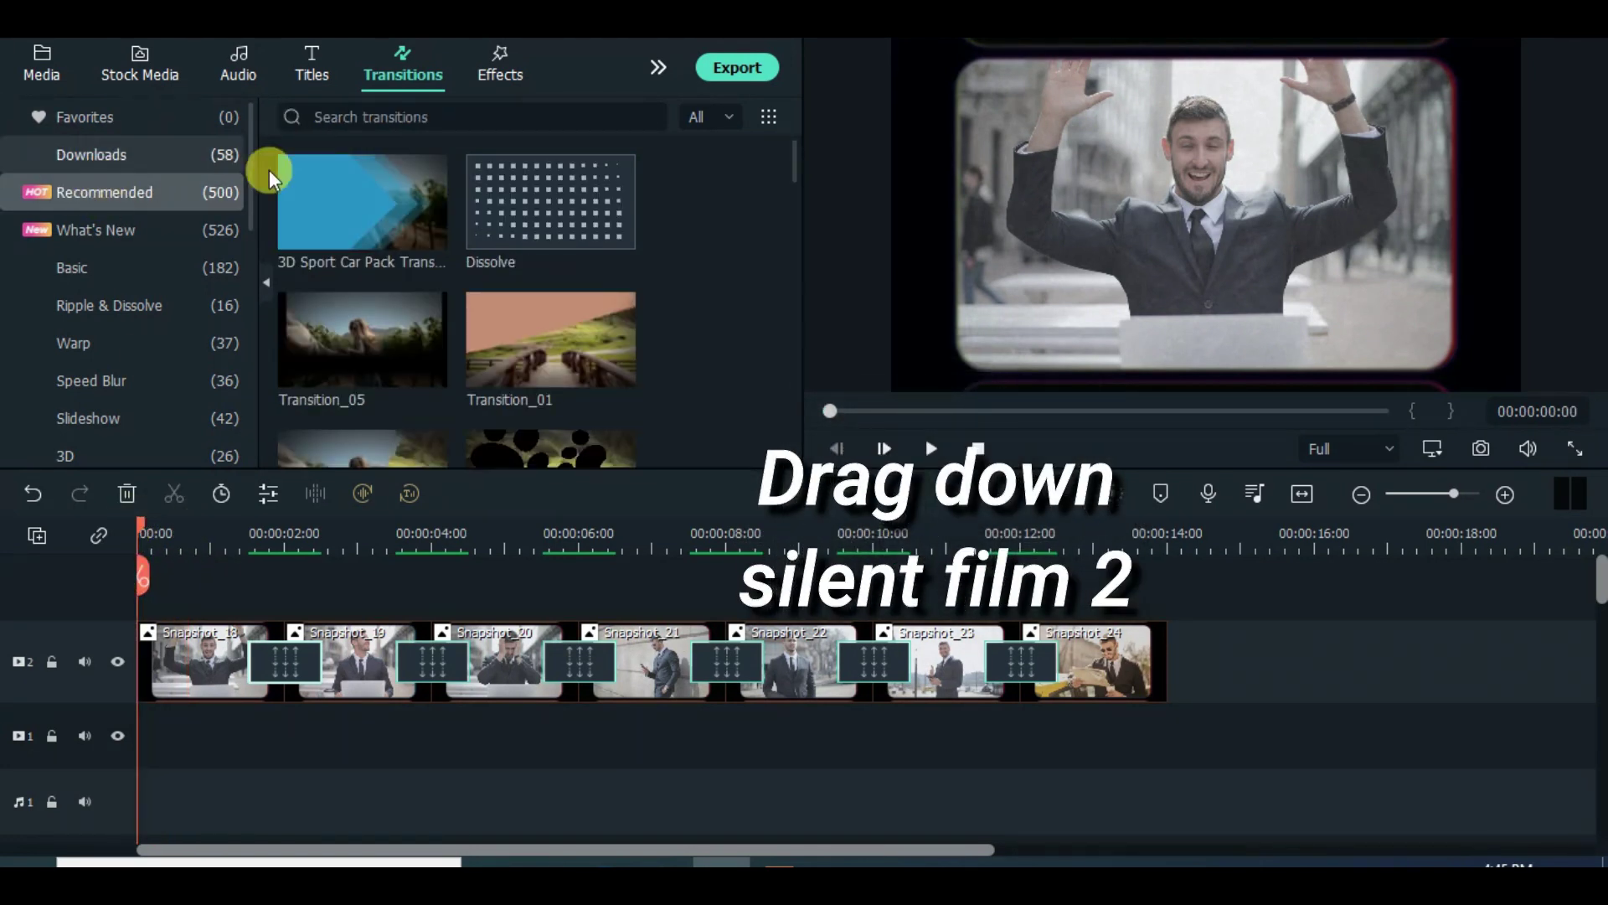
click(224, 154)
click(484, 73)
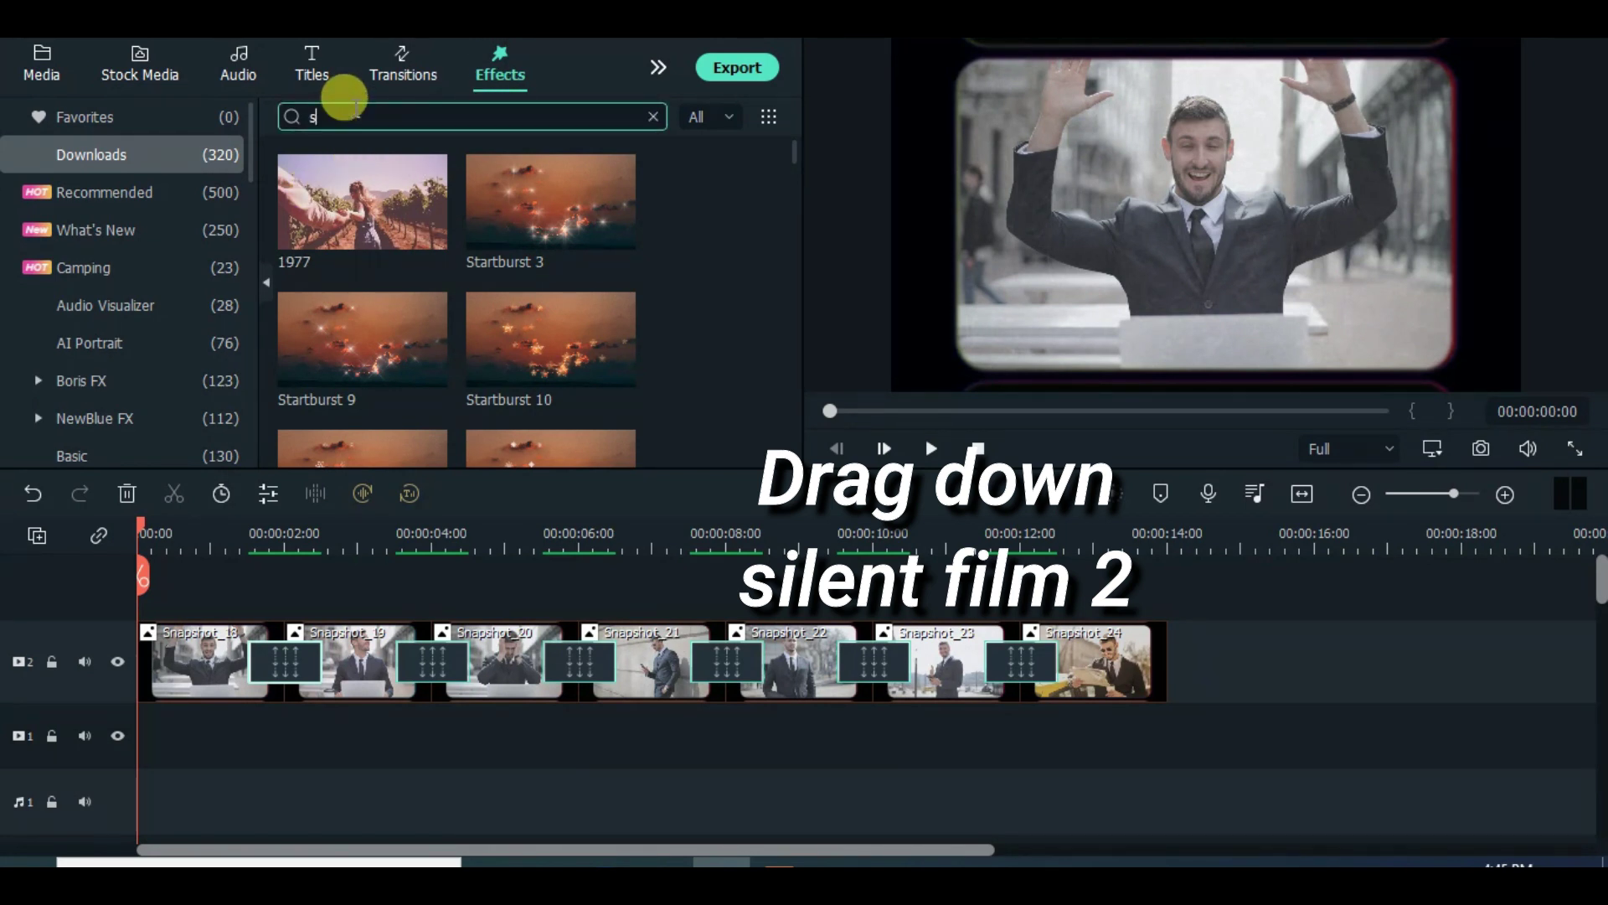
key(Return)
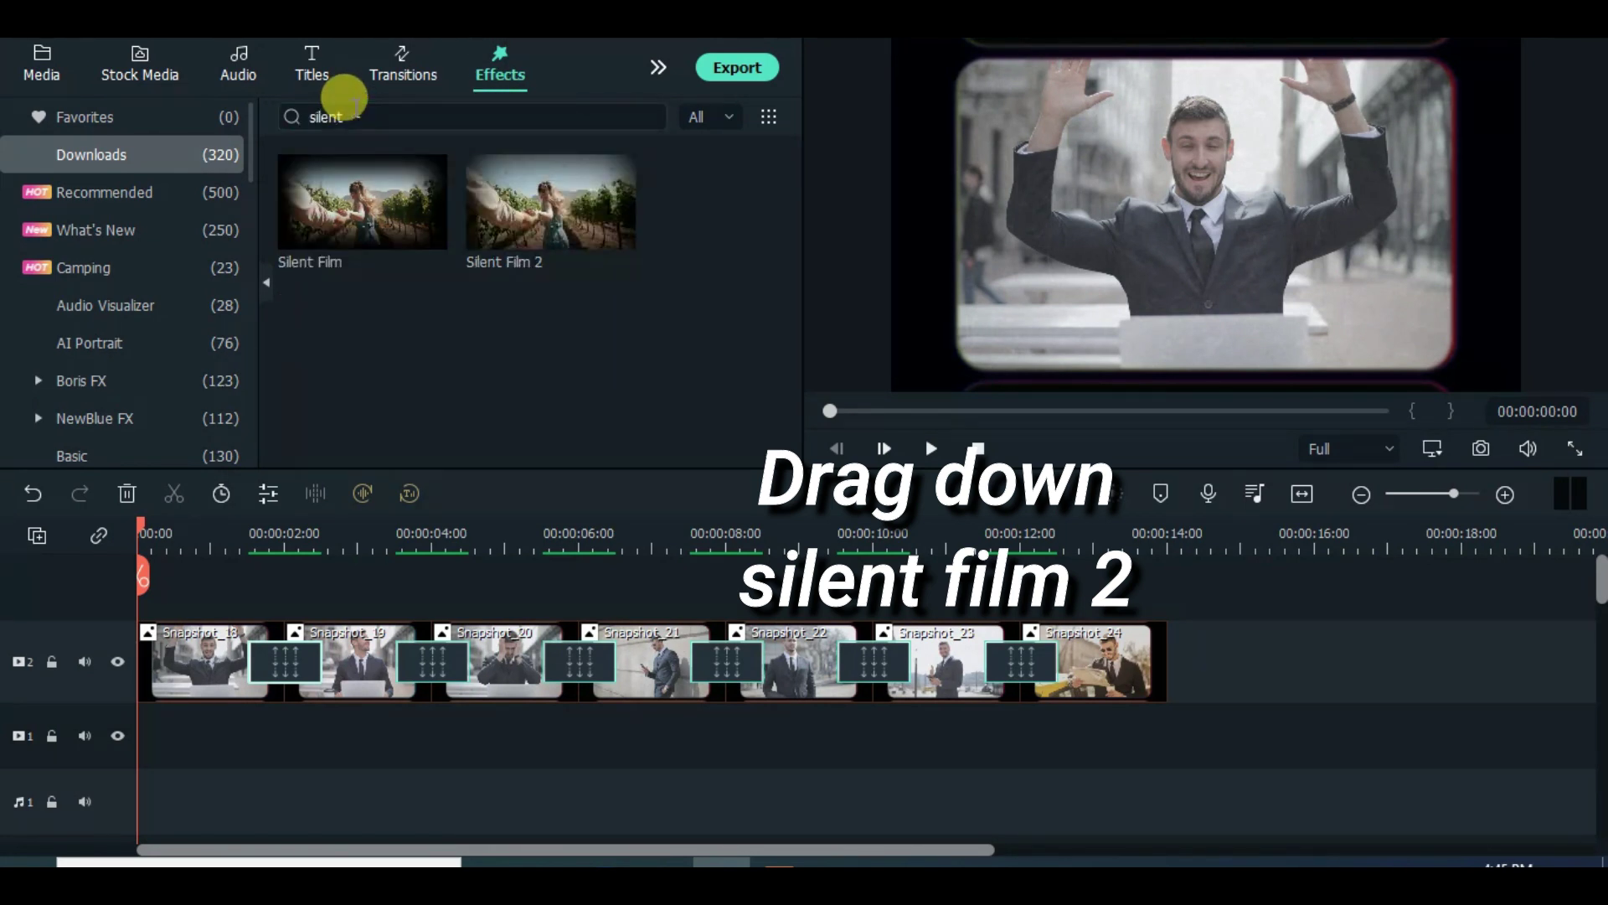
drag(503, 222, 1167, 664)
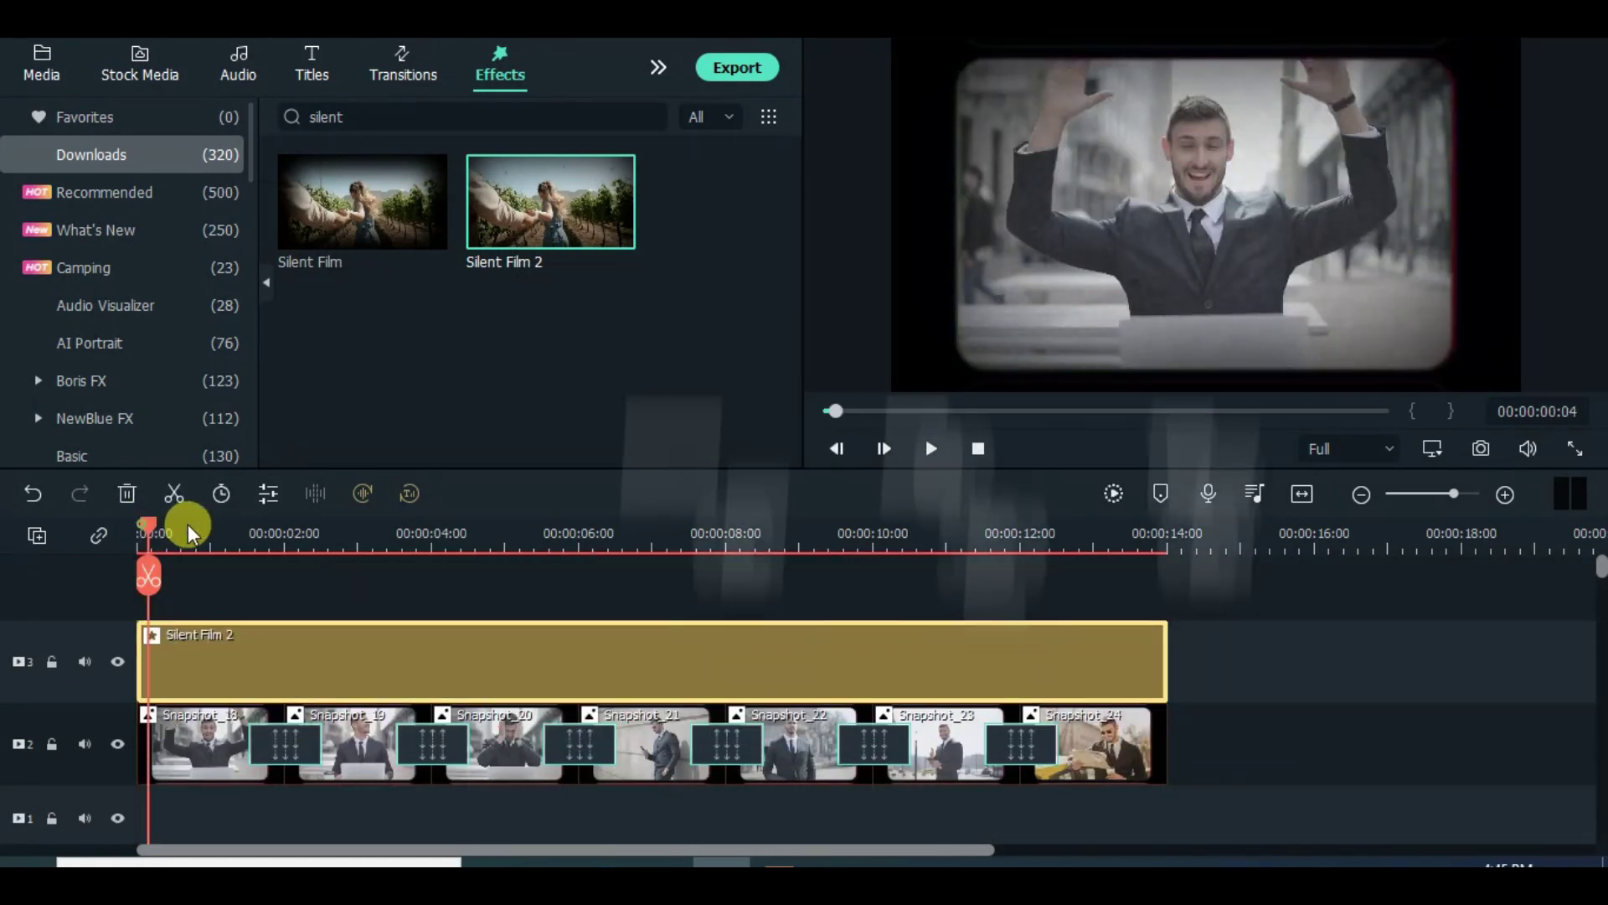
- Split the Silent Film 2 effect at 2, 4, 6, 8, 10 and 12 seconds
click(285, 549)
click(174, 493)
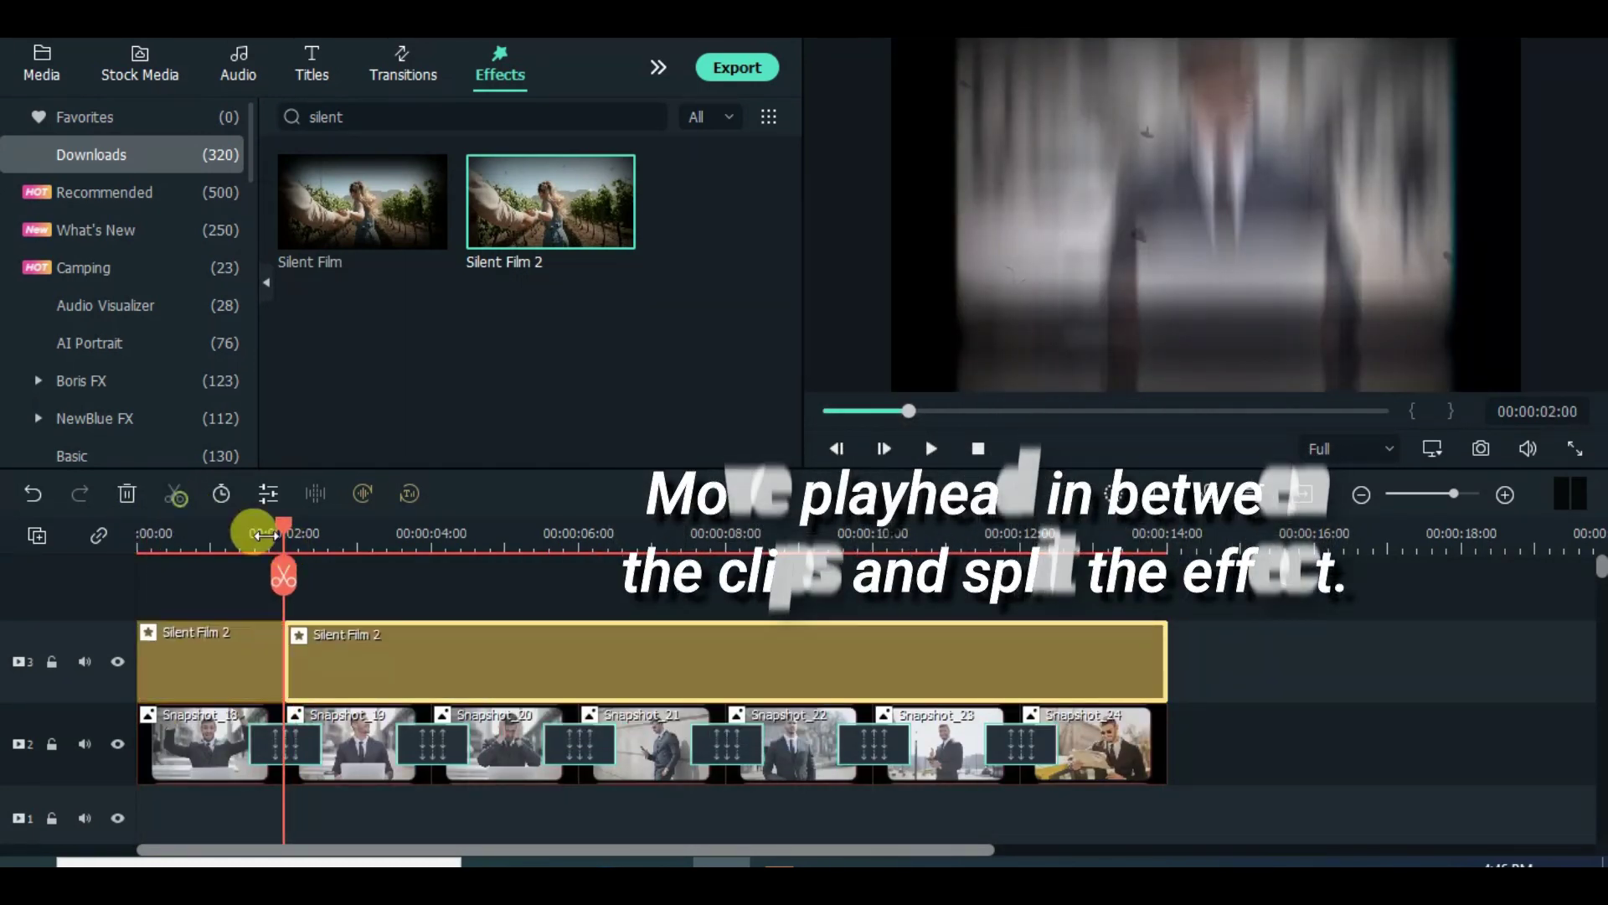
drag(290, 536, 793, 531)
click(189, 505)
click(174, 493)
click(639, 667)
click(577, 577)
click(687, 576)
key(ctrl+b)
- Reduce the timeline track height, zoom in, and return the playhead to the start
click(37, 535)
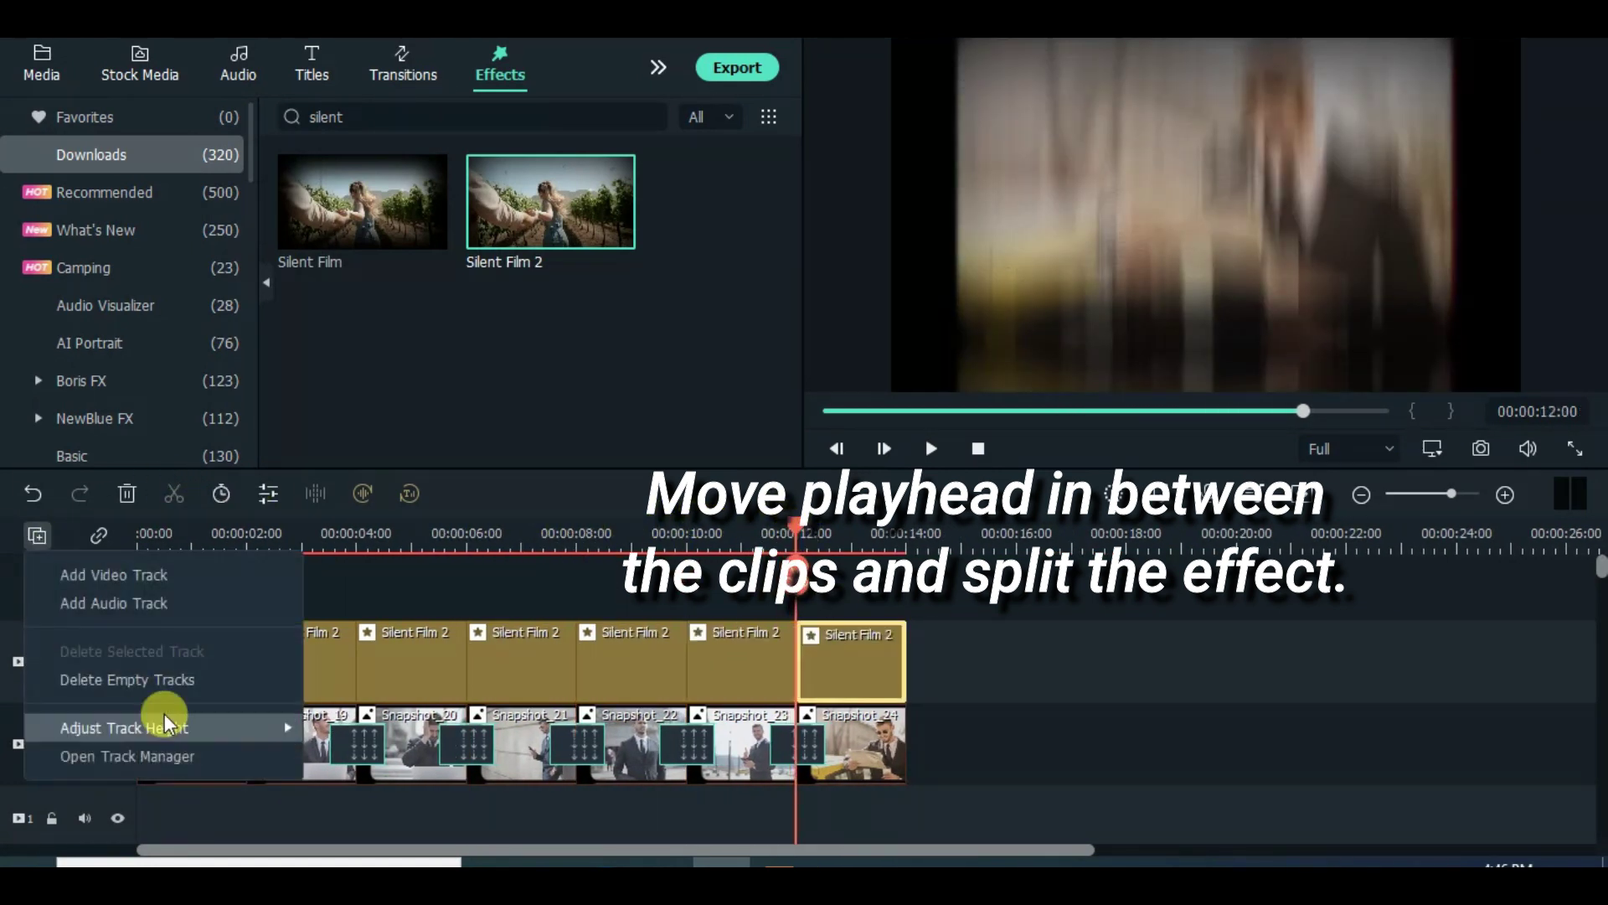
mouse_move(171, 727)
click(360, 756)
click(978, 449)
drag(377, 533, 475, 534)
click(362, 655)
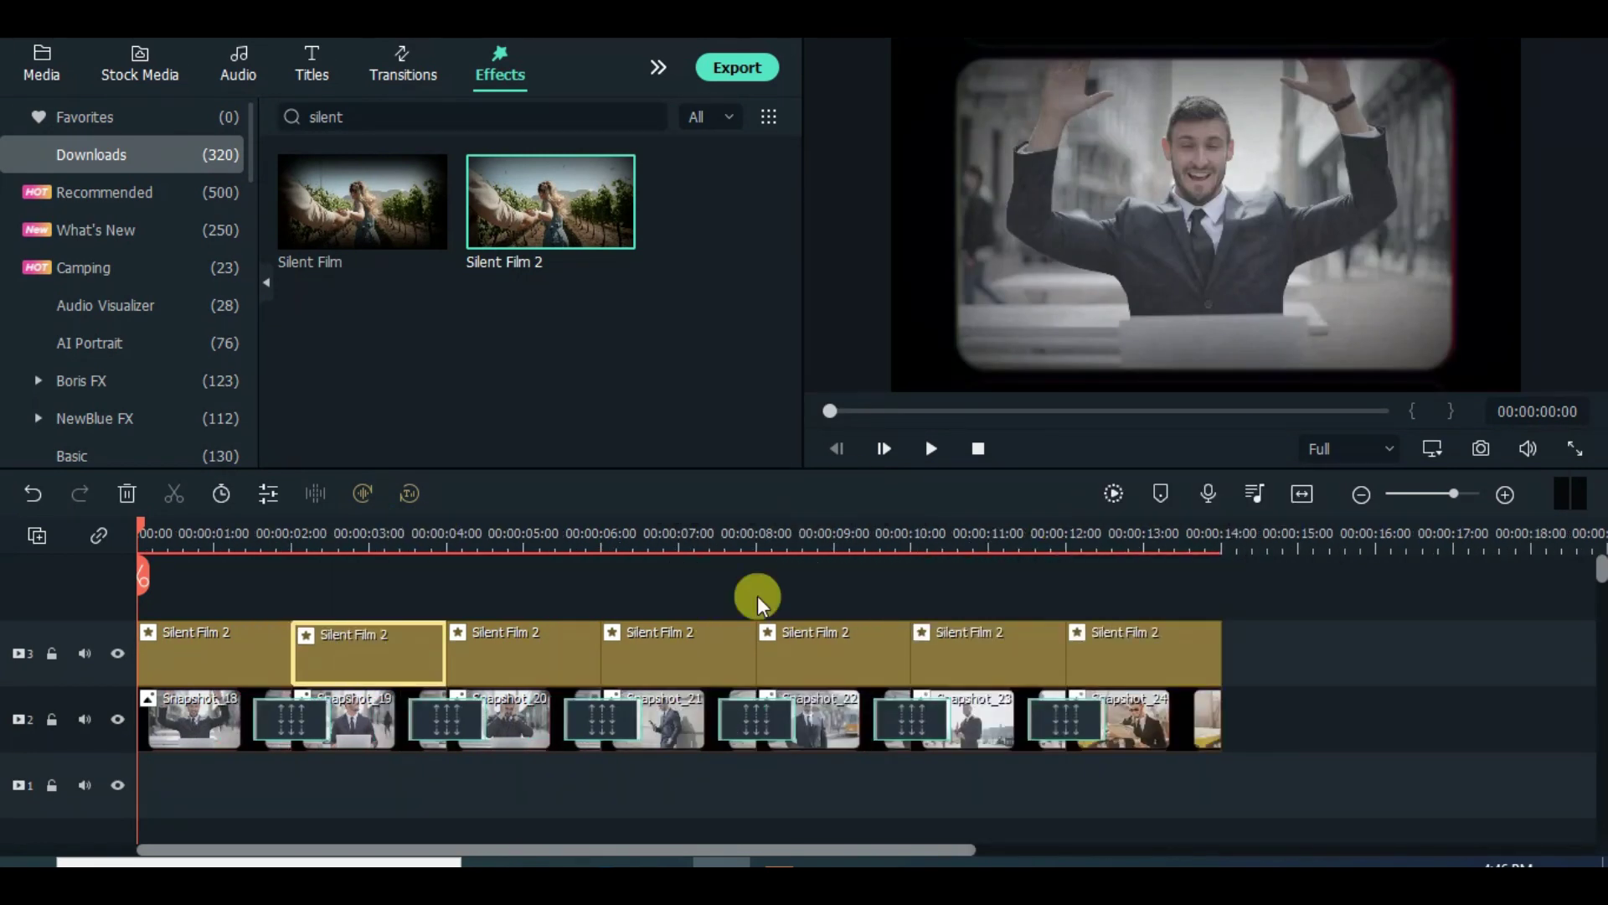
- Search the downloaded transitions for 'transition'
click(395, 71)
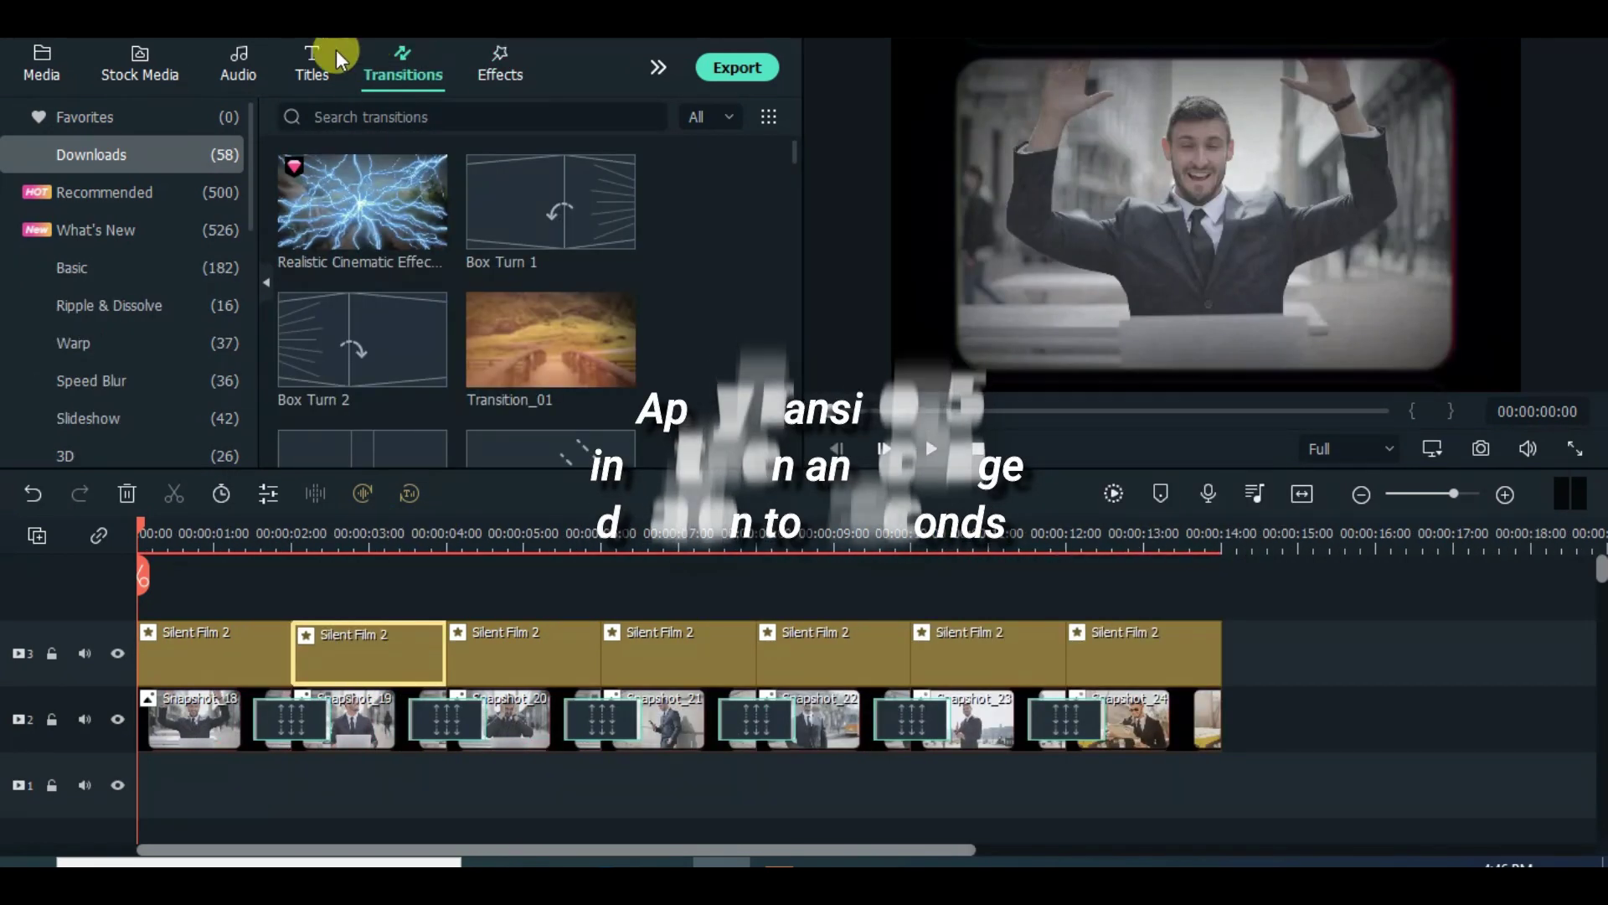
click(87, 195)
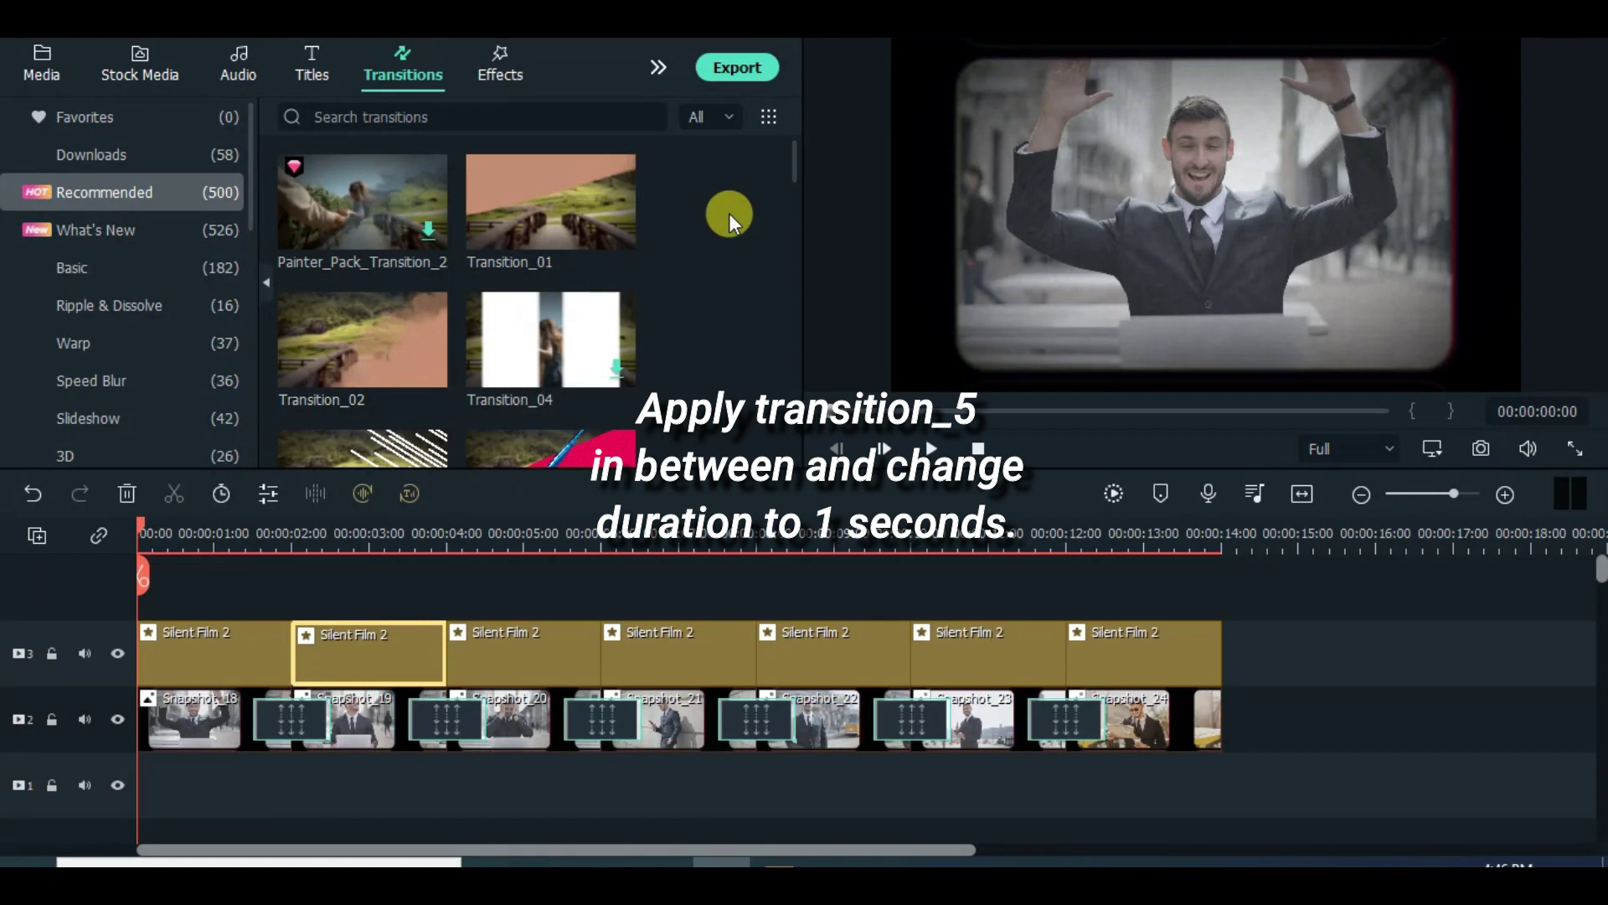
scroll(786, 173, down, 3)
scroll(784, 168, up, 3)
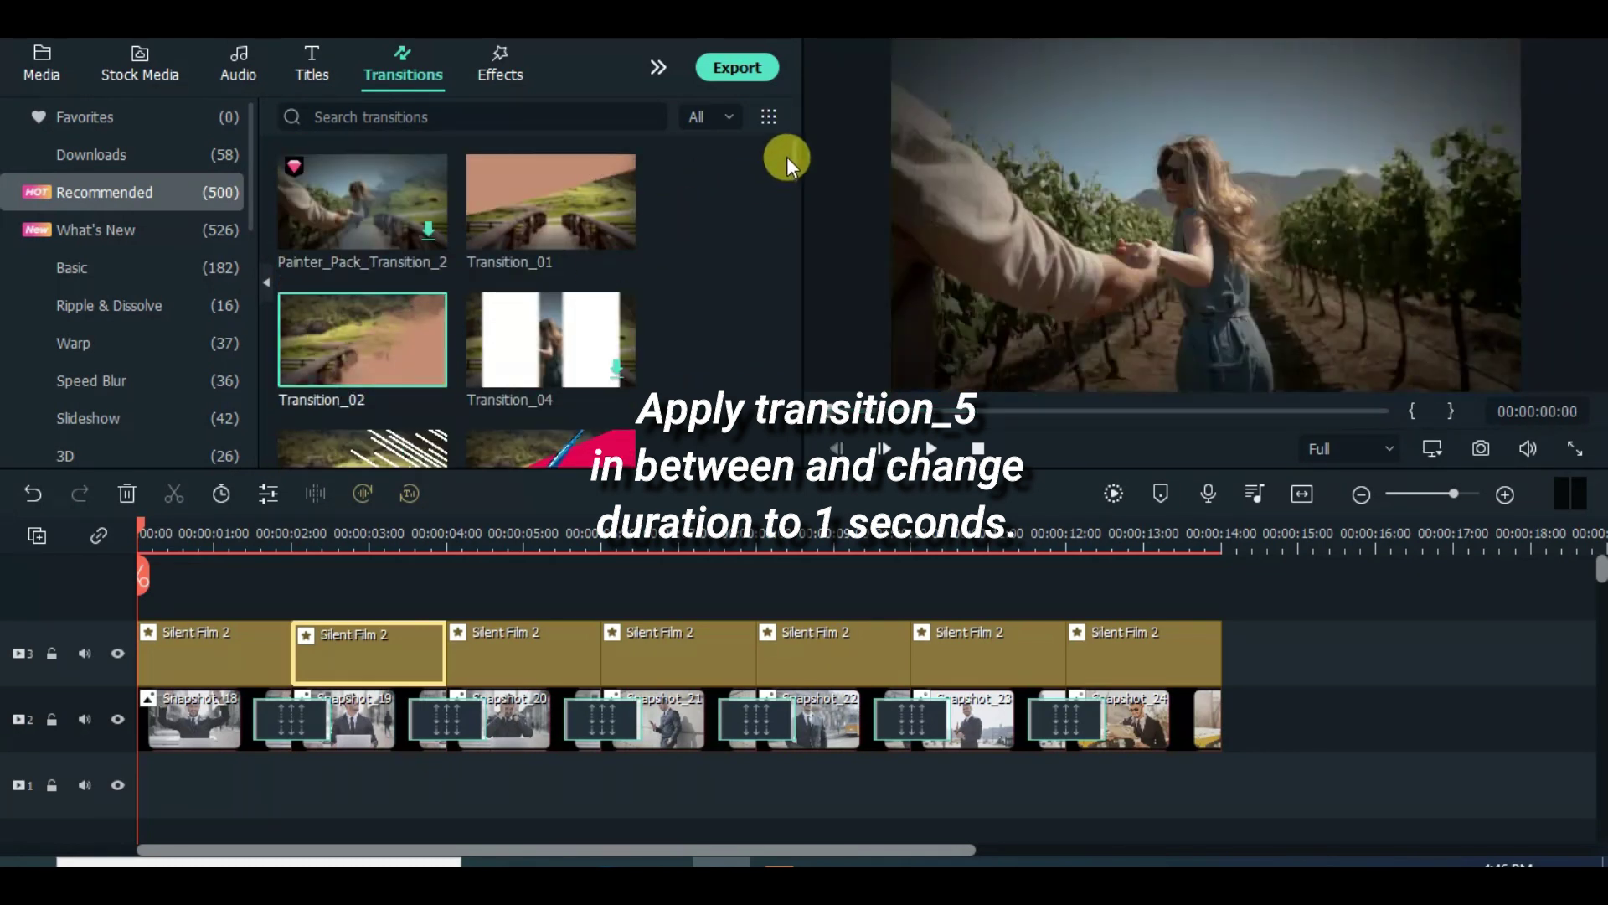
click(155, 164)
scroll(792, 153, down, 1)
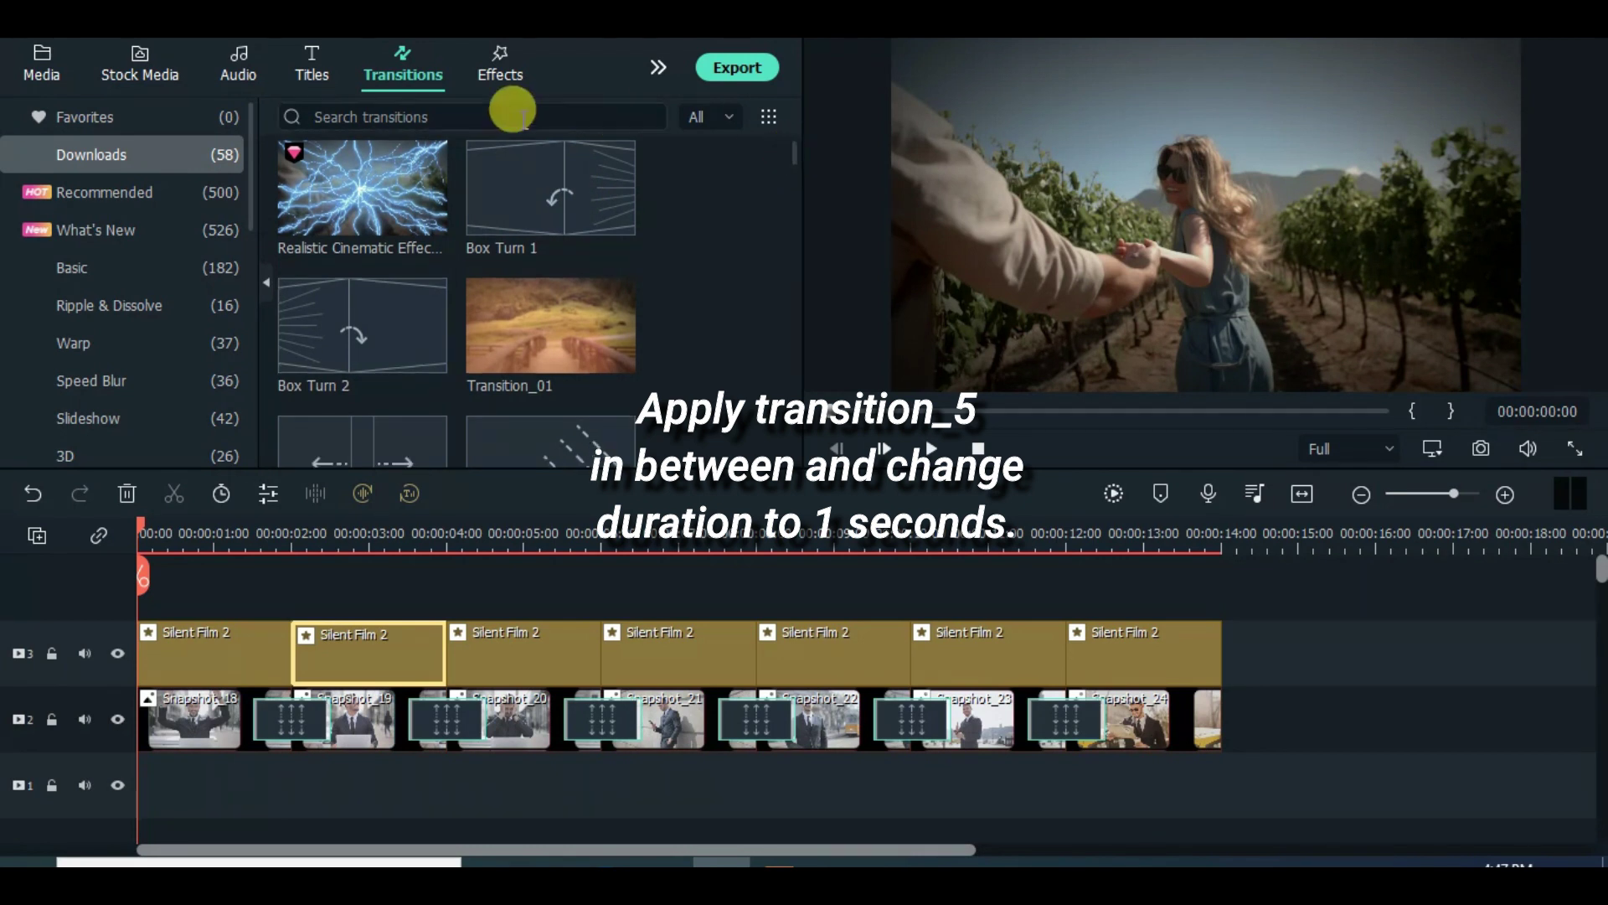
click(481, 120)
text(transitio)
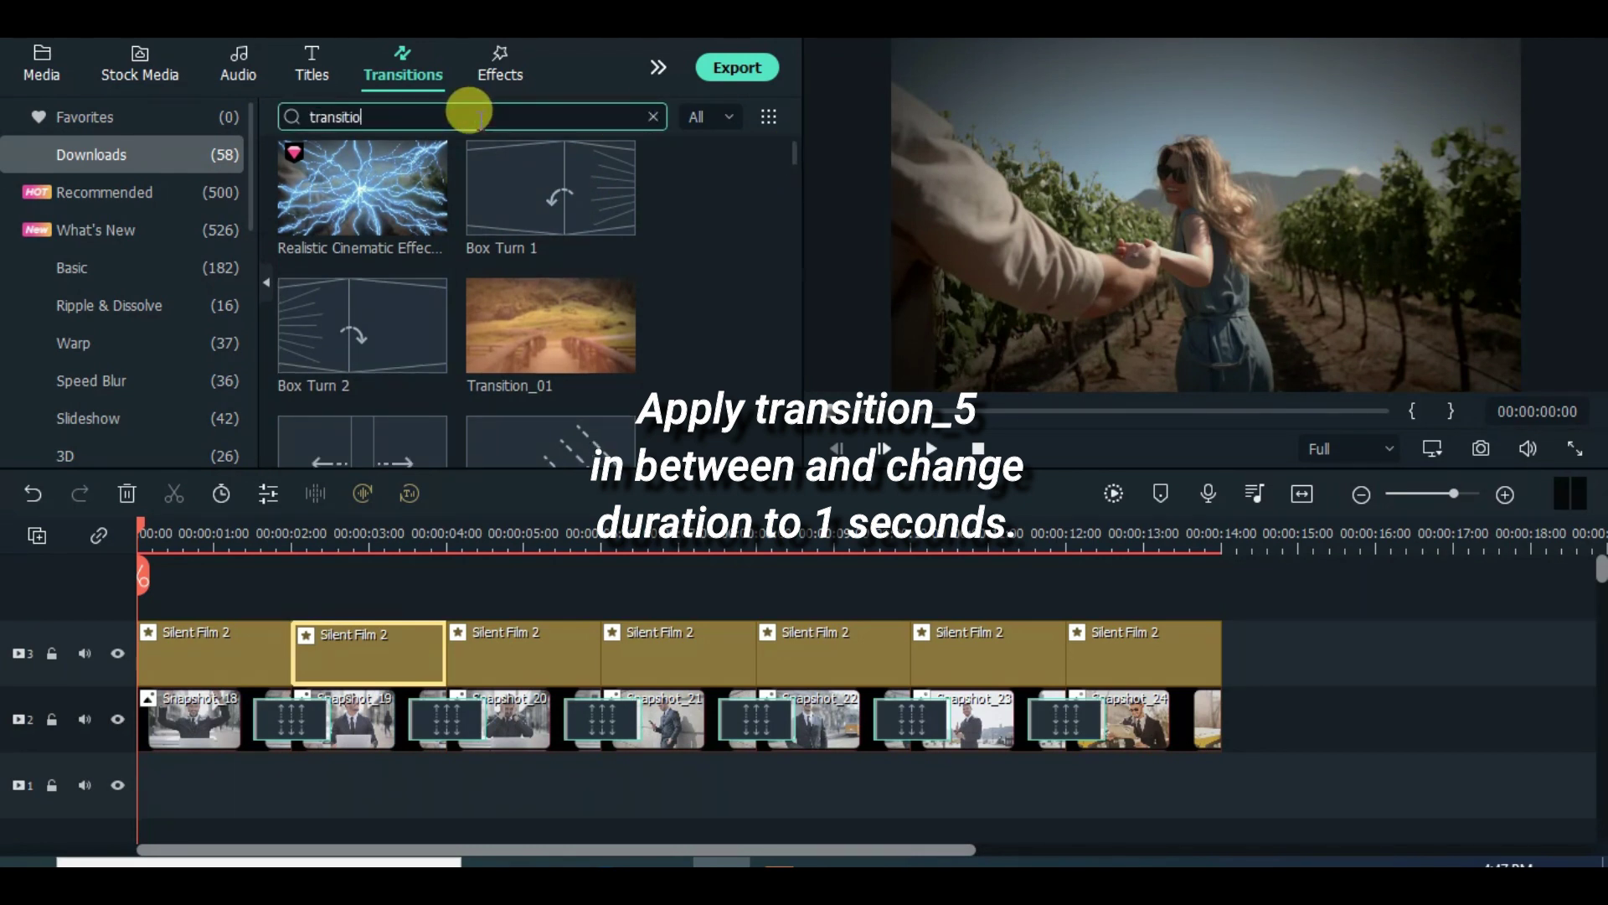
text(n)
key(Return)
- Drop Transition_05 at each Silent Film 2 junction and open the first one's settings
drag(323, 216, 289, 651)
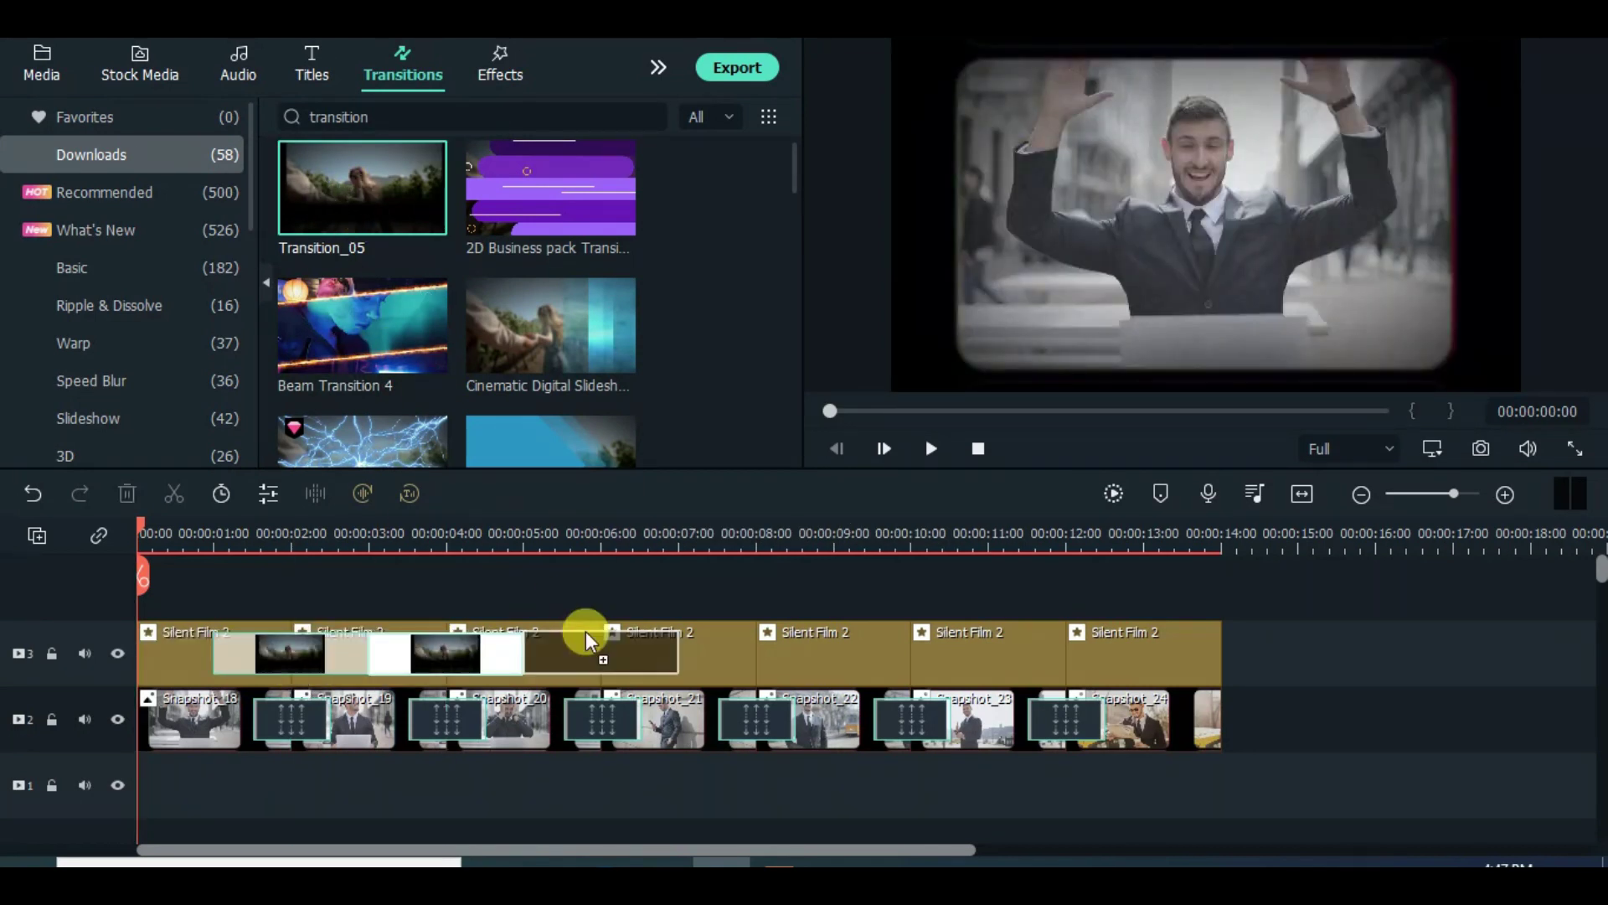
drag(586, 634, 588, 636)
drag(752, 636, 775, 643)
drag(360, 189, 1057, 662)
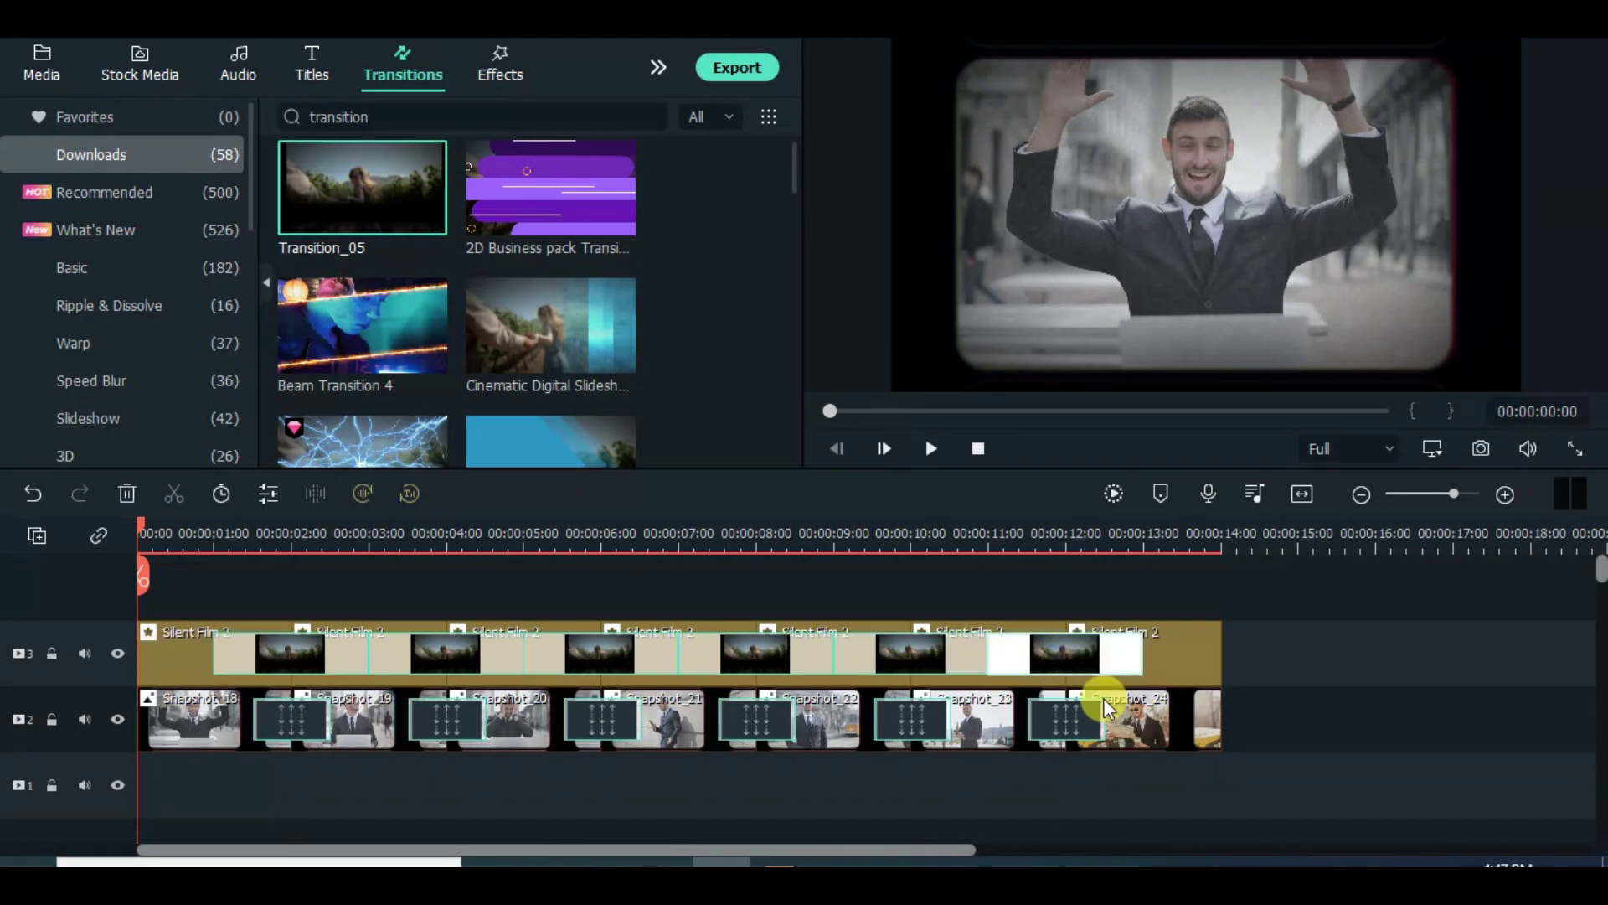
double_click(225, 664)
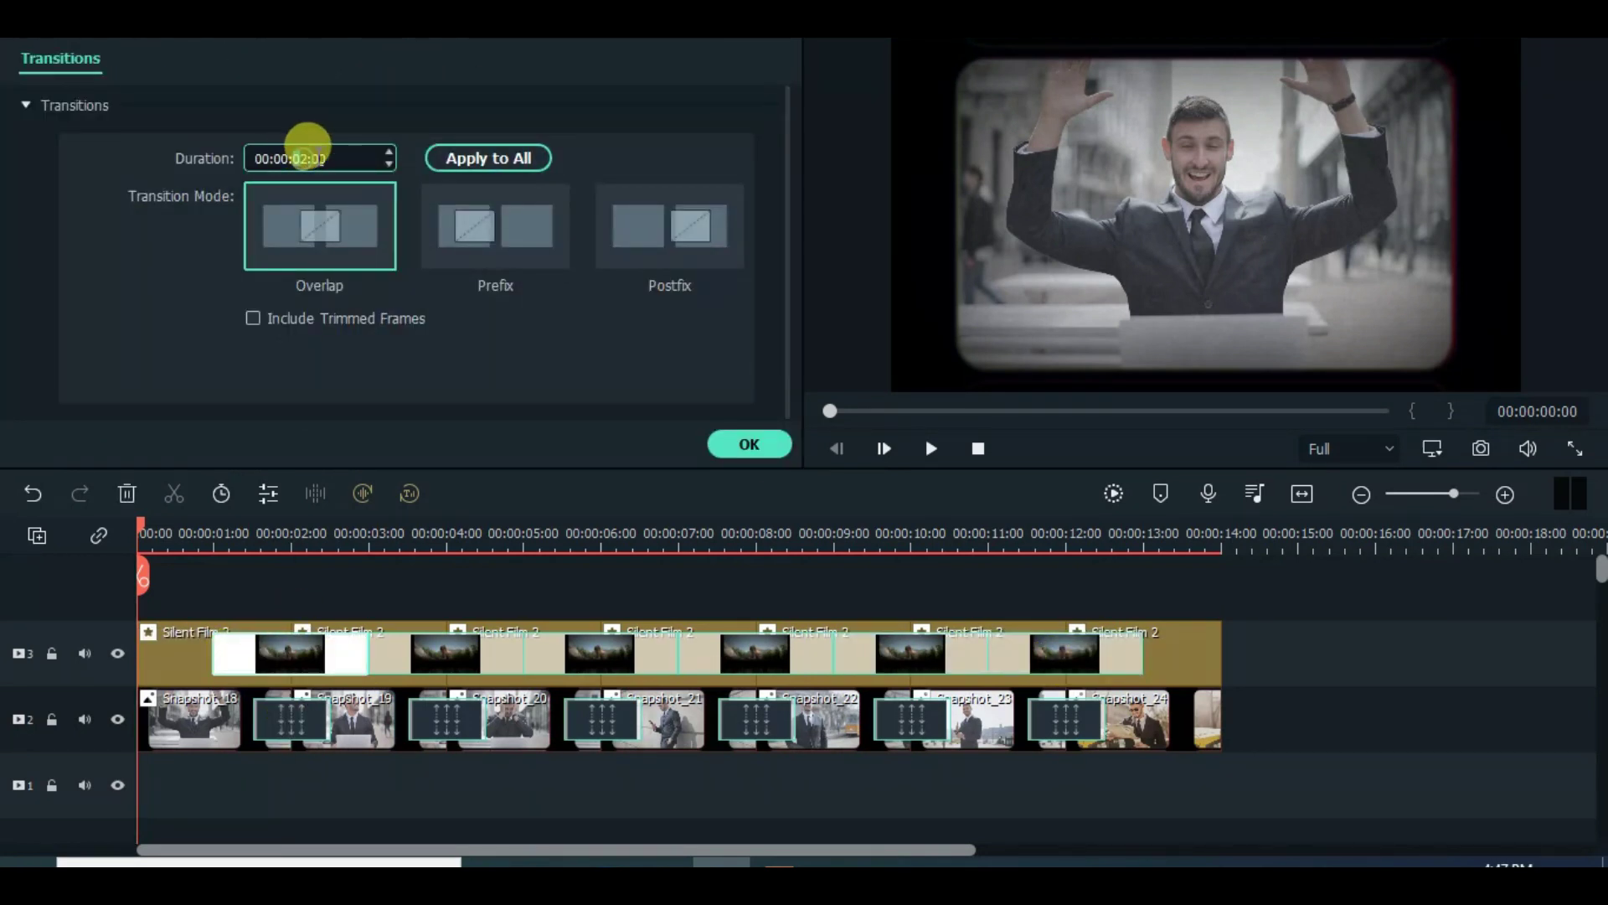
- Set every Transition_05 to a 1-second duration with Apply to All, then confirm
text(1)
click(489, 158)
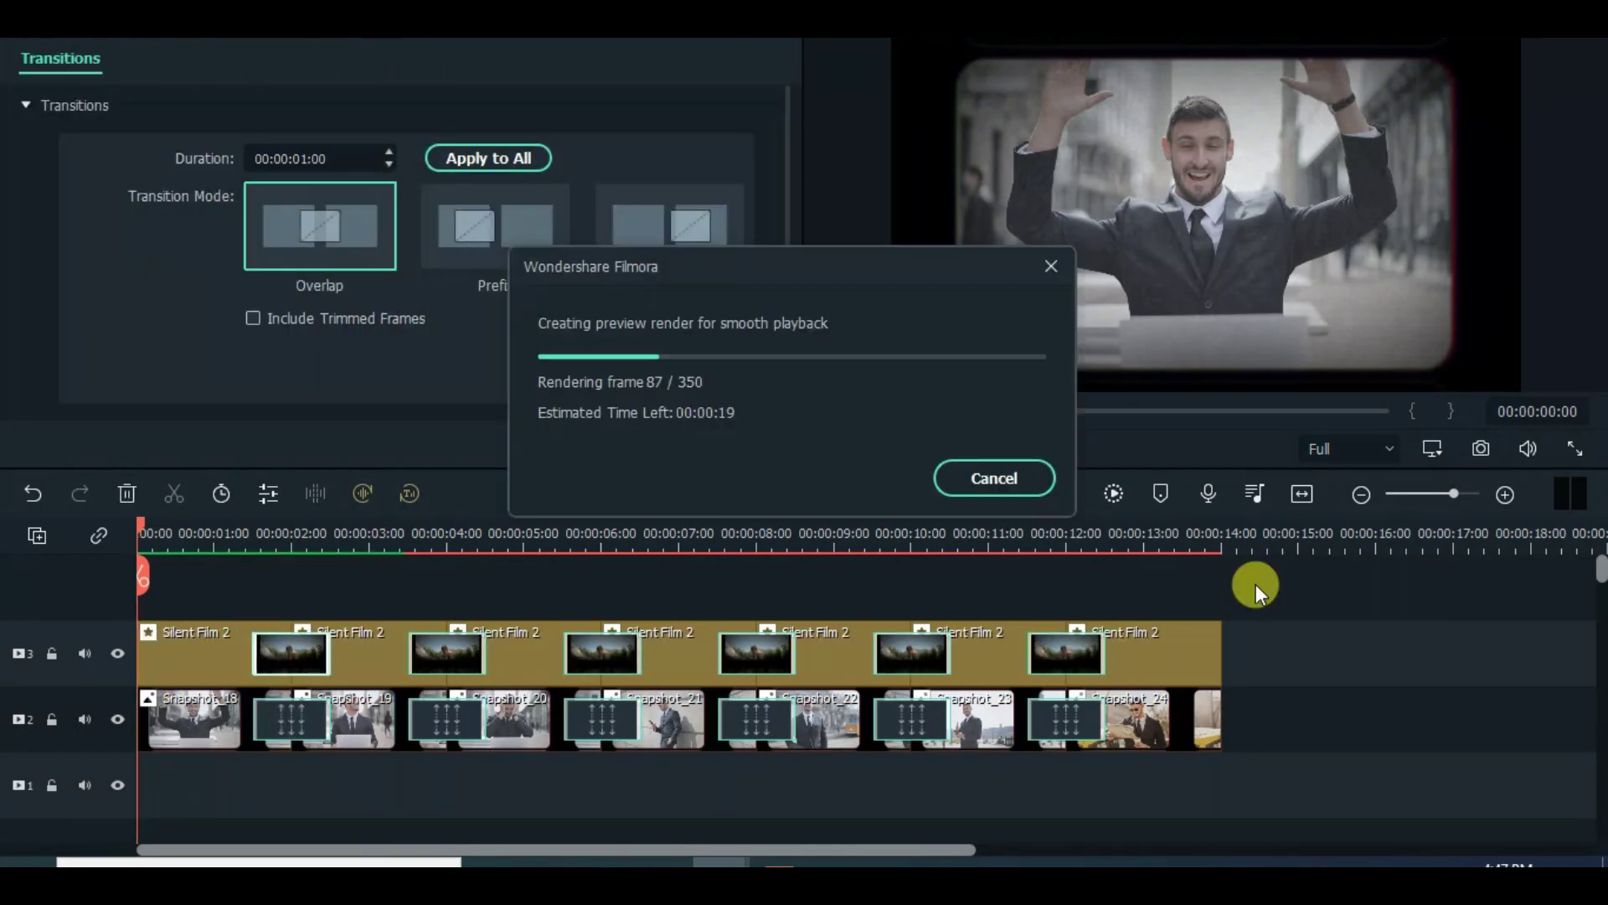
click(930, 449)
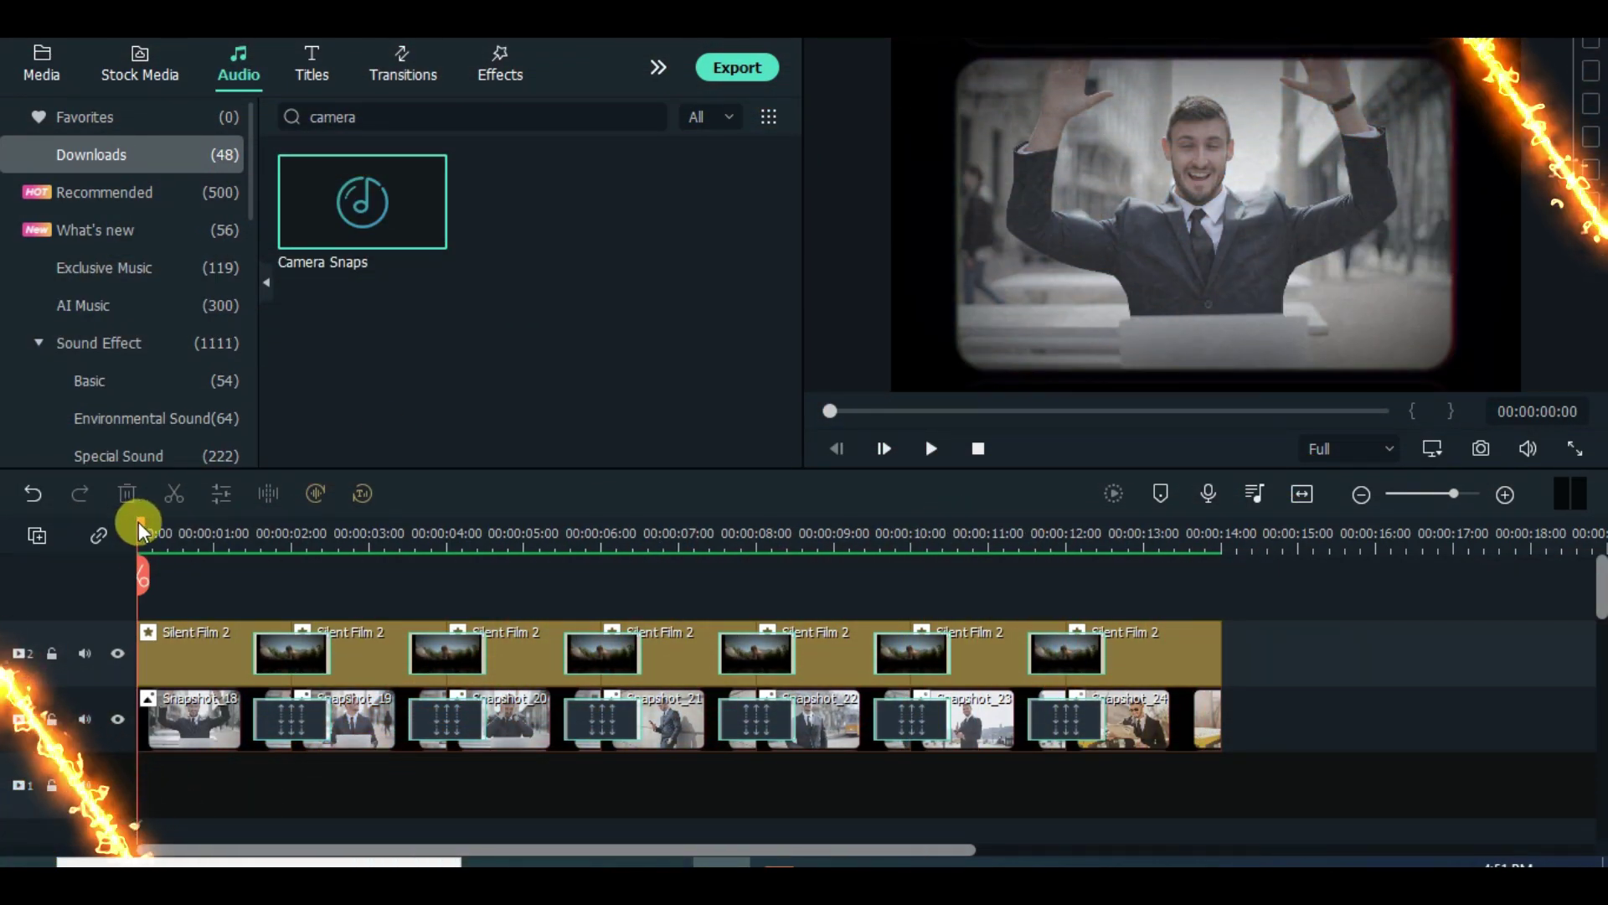
- Place the Camera Snaps sound on audio track 1 near the first clip change, then move the playhead to 00:00:02:12
drag(142, 530, 189, 532)
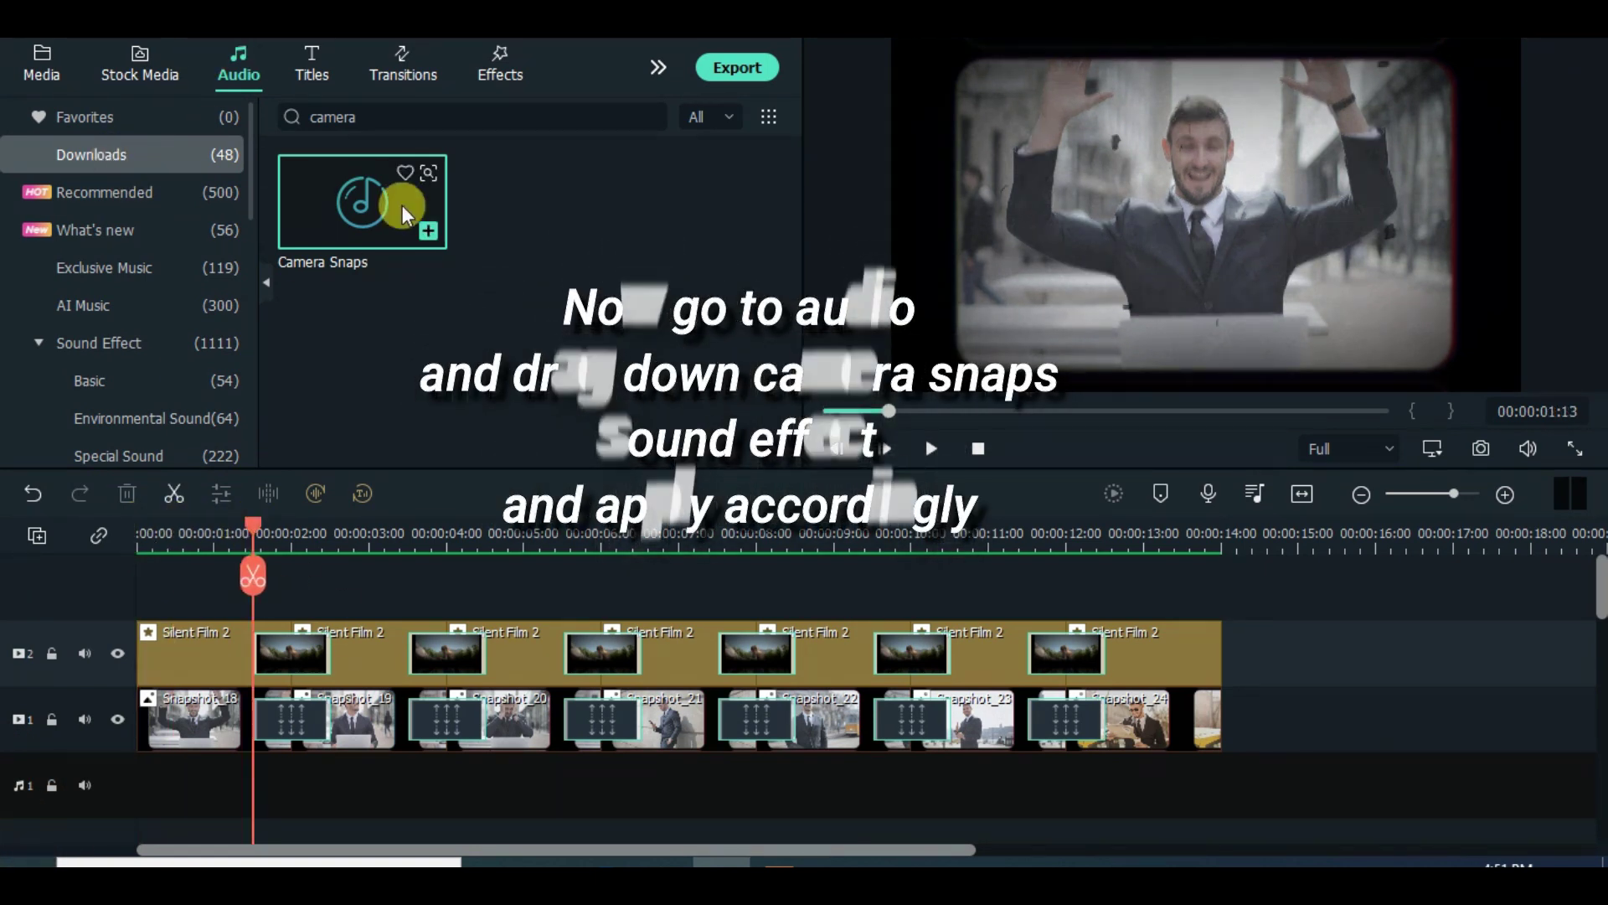
drag(299, 300, 294, 797)
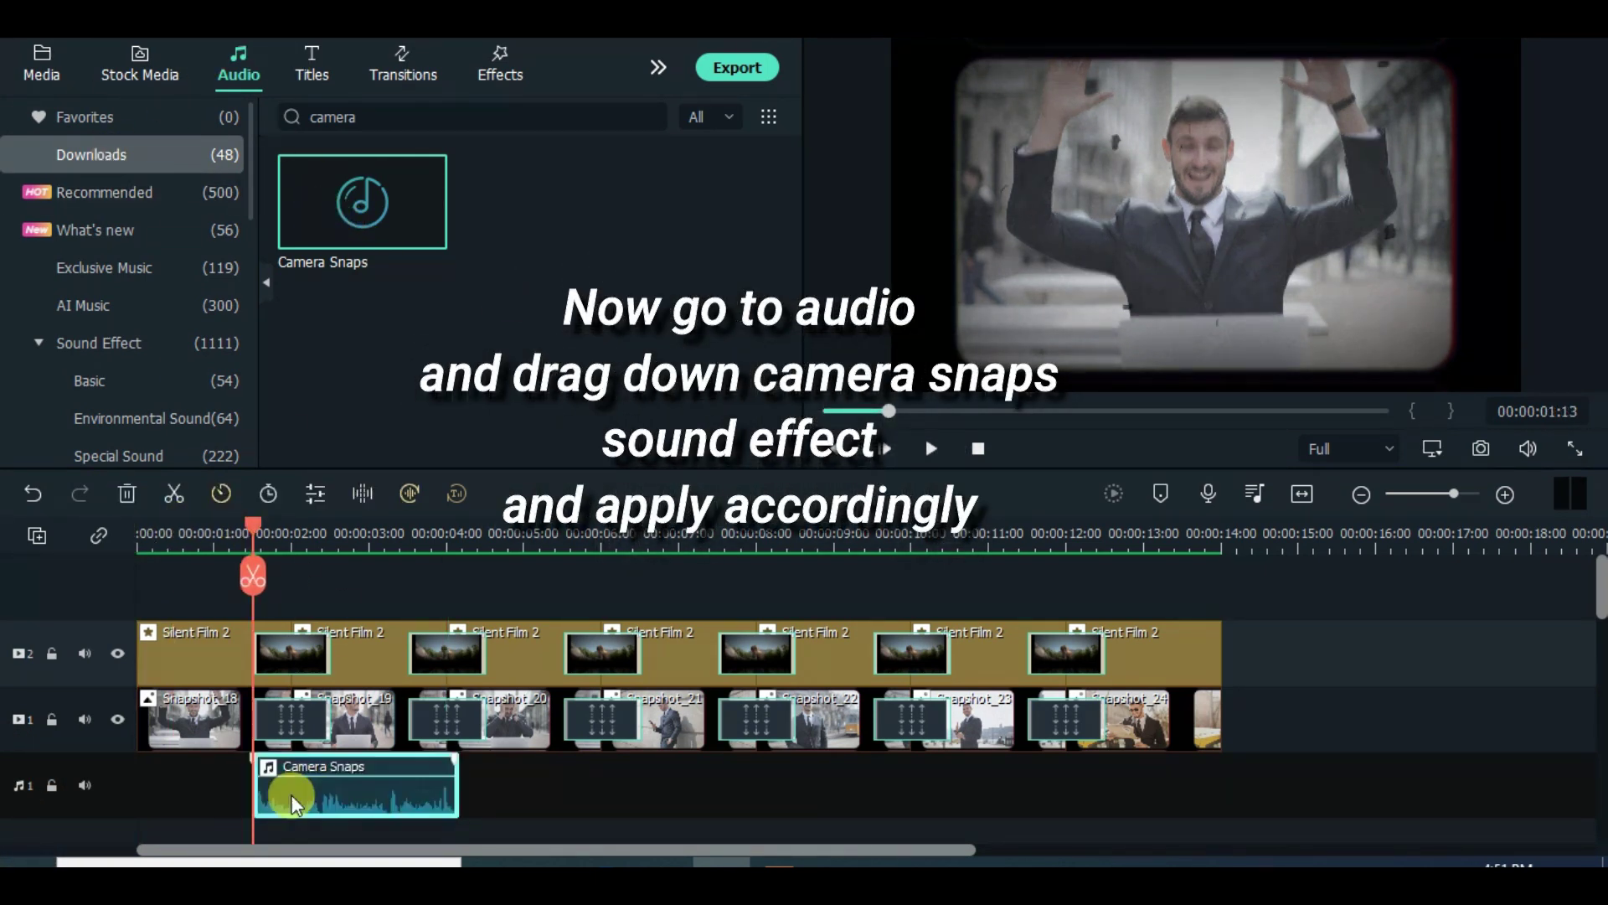
drag(264, 533, 331, 549)
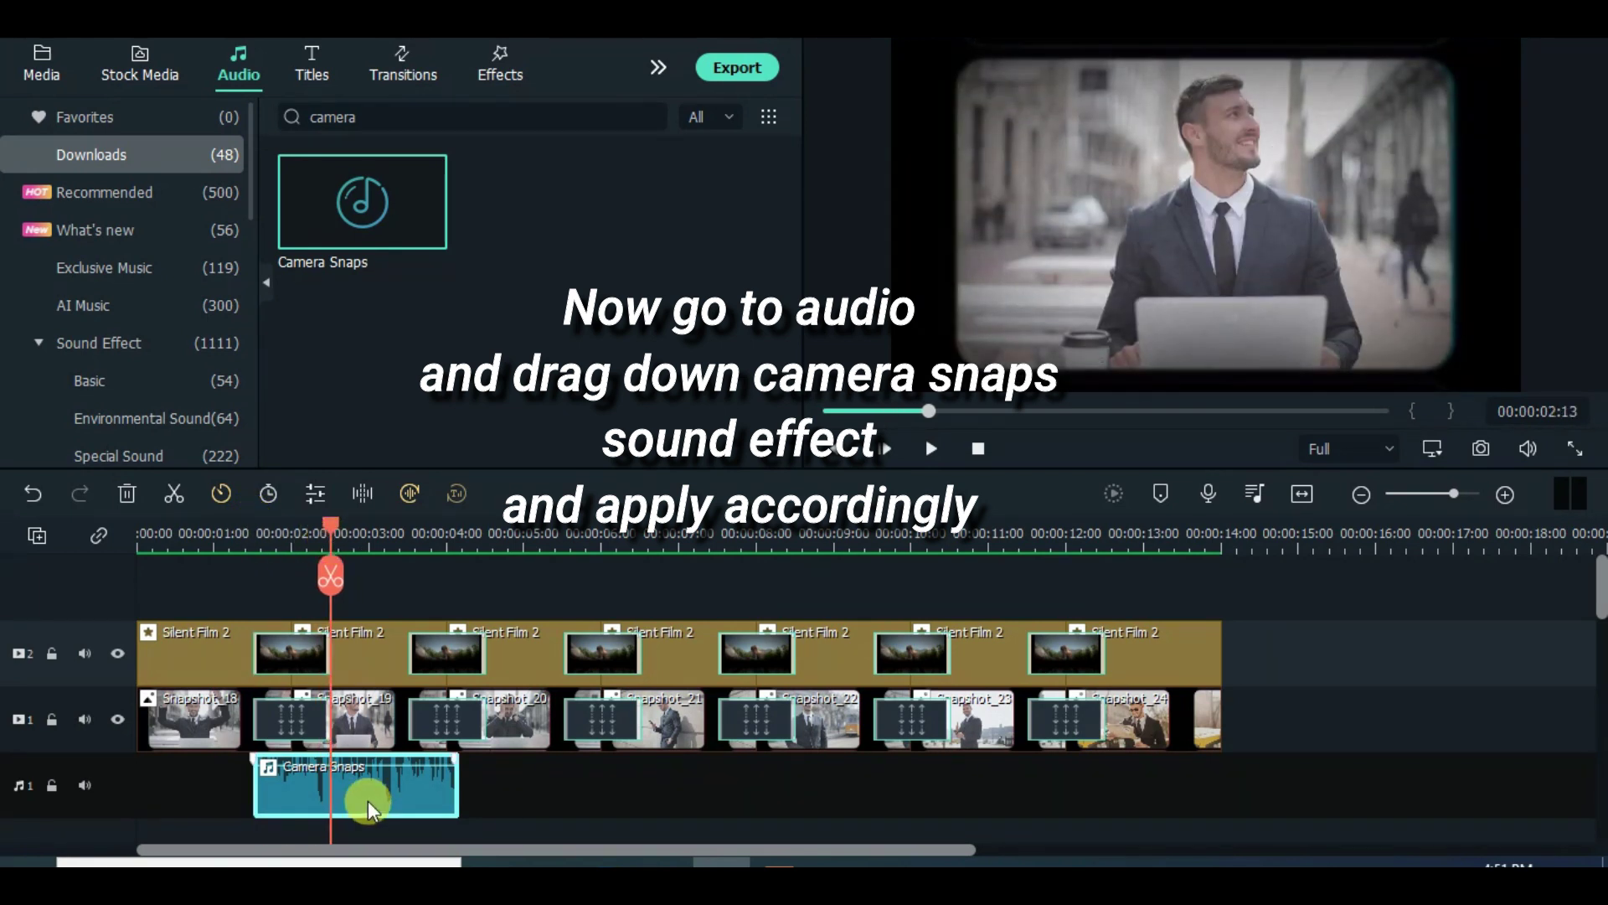